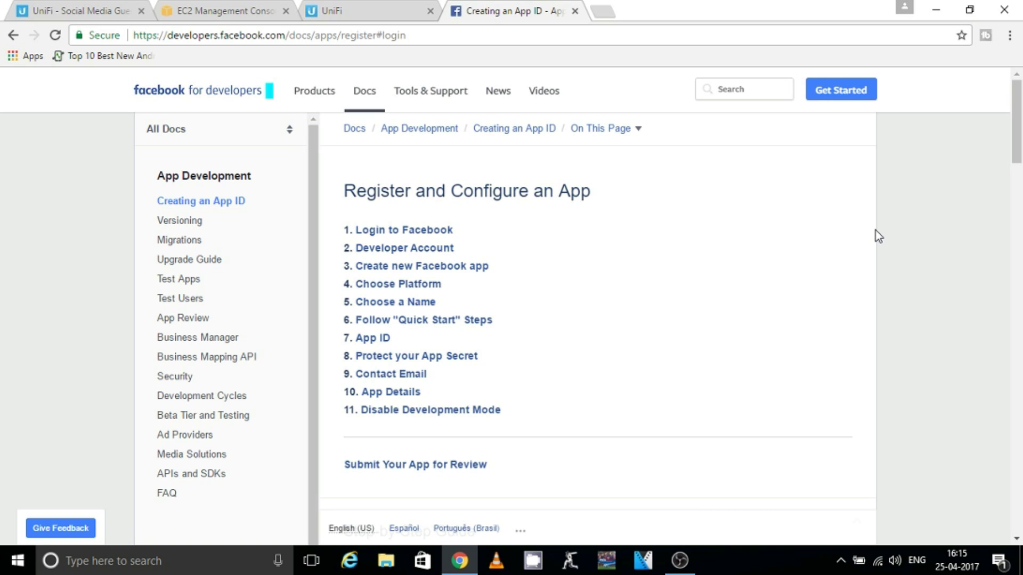
# - Start the Facebook developer registration and submit the account password in the security prompt
pyautogui.click(218, 6)
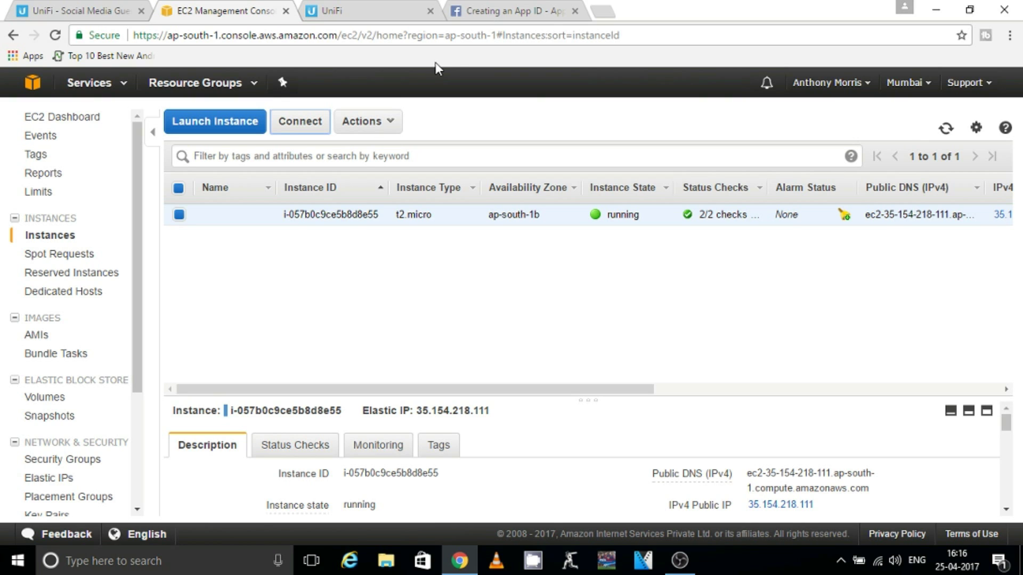
pyautogui.click(481, 16)
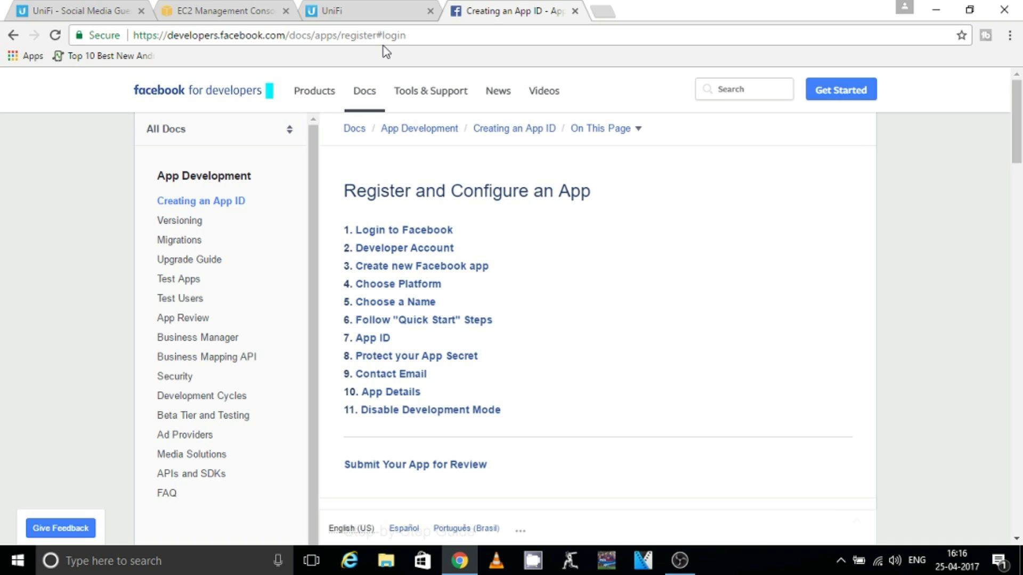
pyautogui.click(845, 93)
pyautogui.click(459, 284)
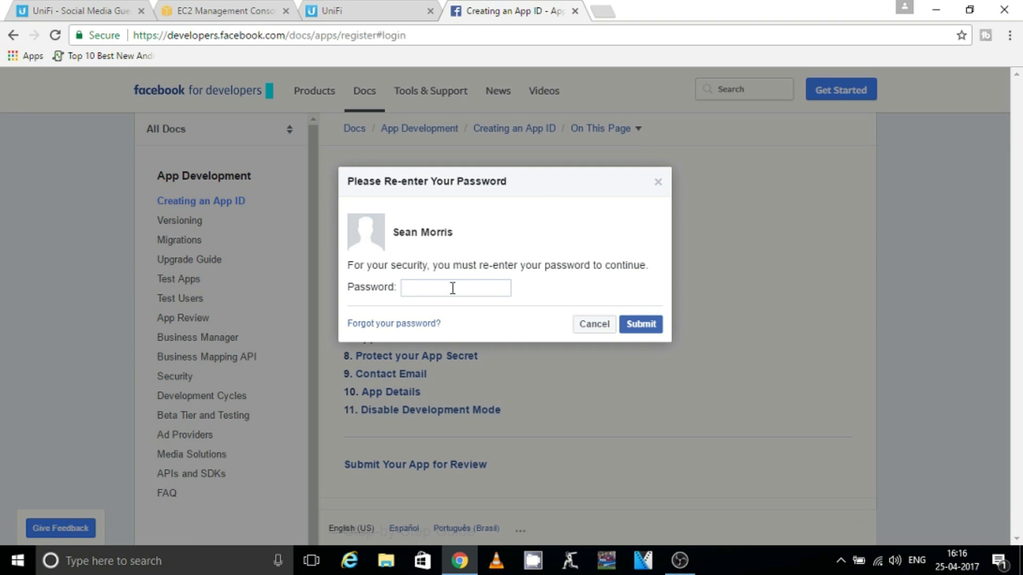
pyautogui.write('••••••••••••')
pyautogui.click(657, 331)
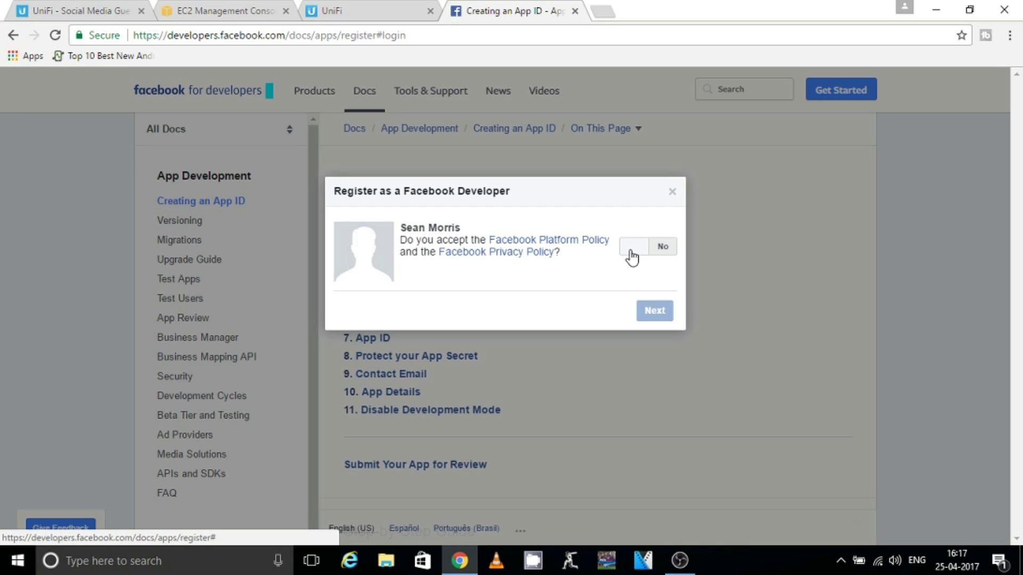
# - Accept the Facebook platform and privacy policies, then register as a developer with the phone number and confirmation code
pyautogui.click(631, 251)
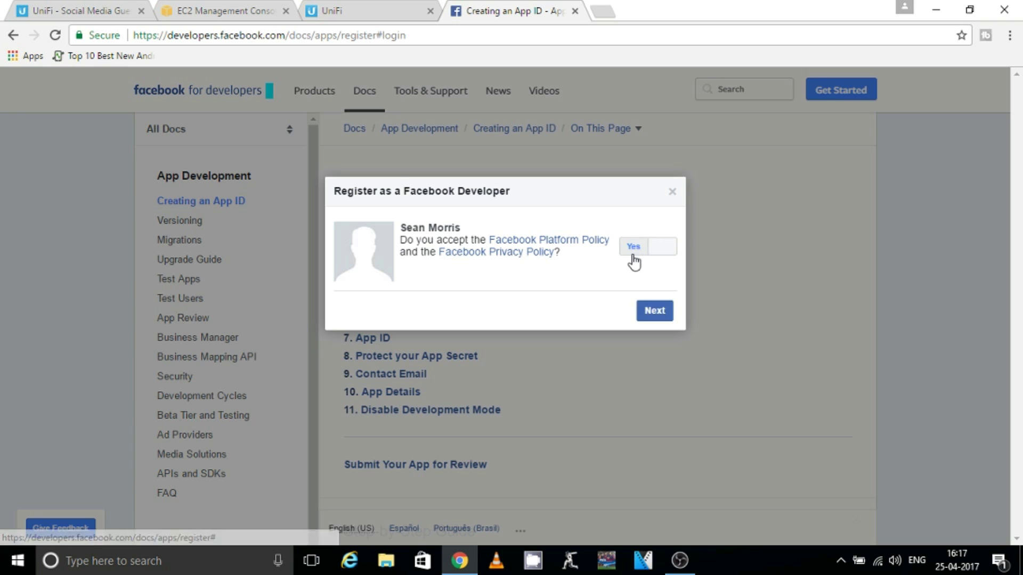
pyautogui.click(654, 315)
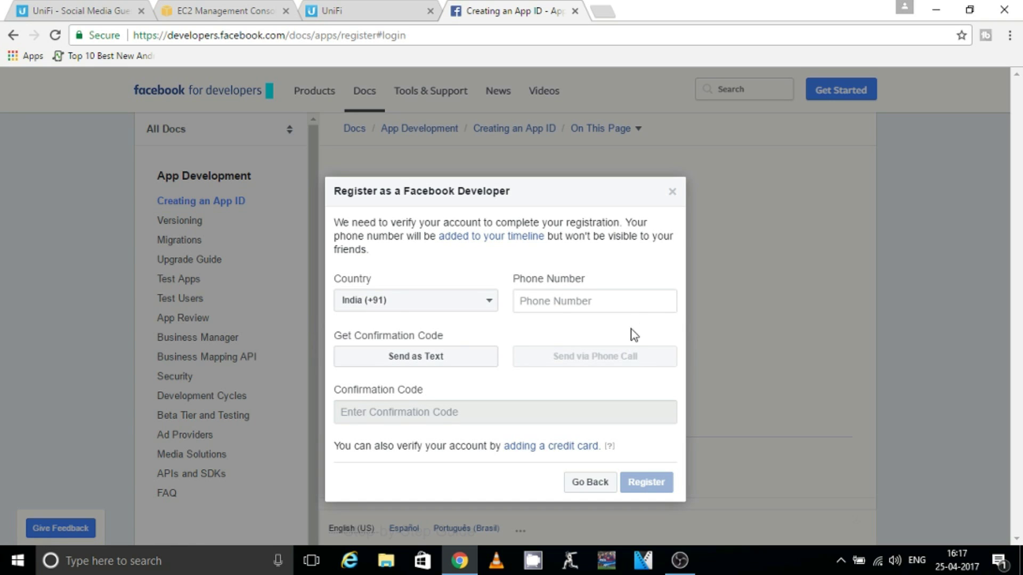
pyautogui.click(560, 305)
pyautogui.write('996')
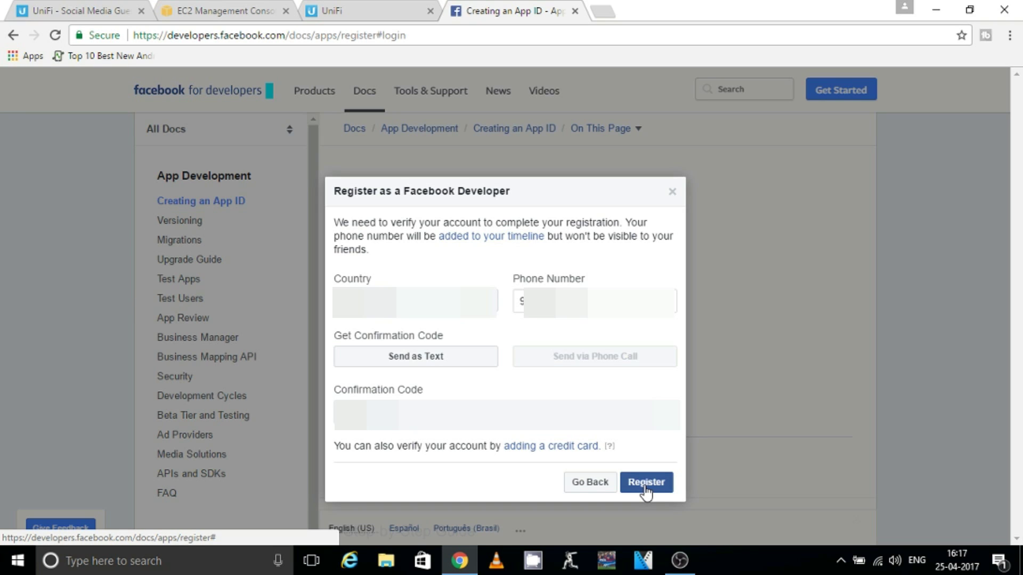
pyautogui.click(645, 489)
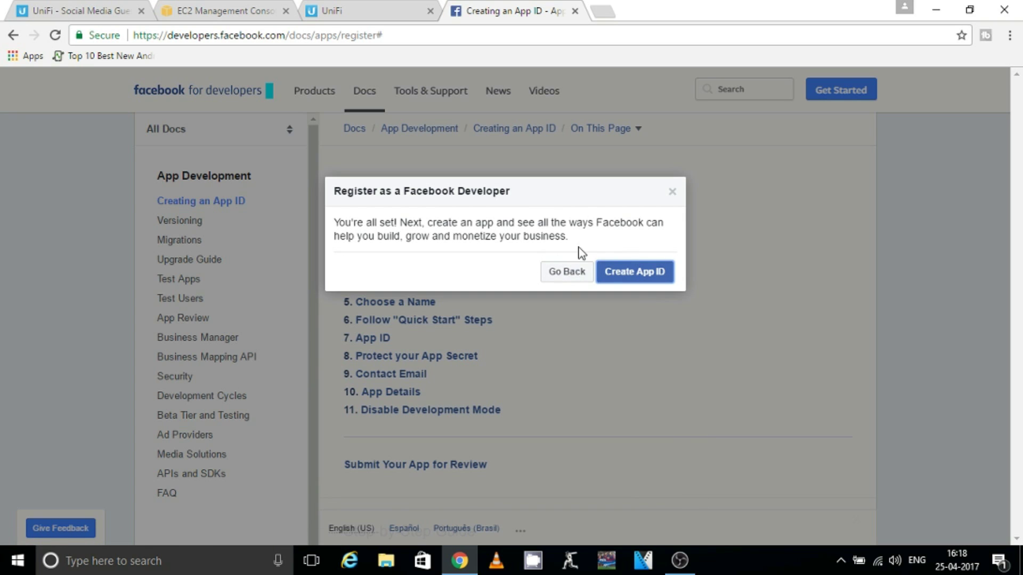
# - Create a new App ID with the display name UniFiWIFi and complete the captcha security check
pyautogui.click(630, 273)
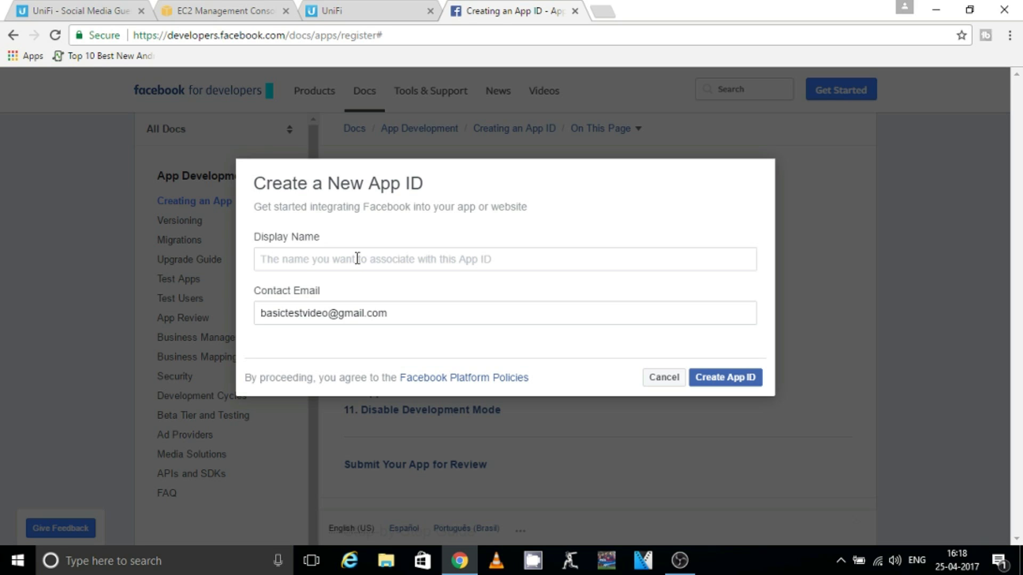
pyautogui.write('UniFi')
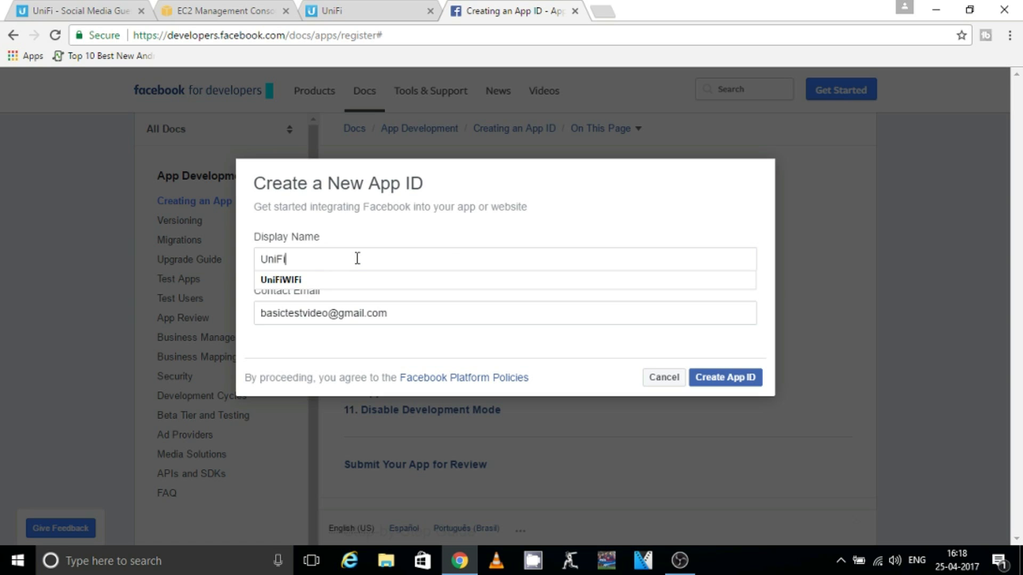
pyautogui.click(319, 283)
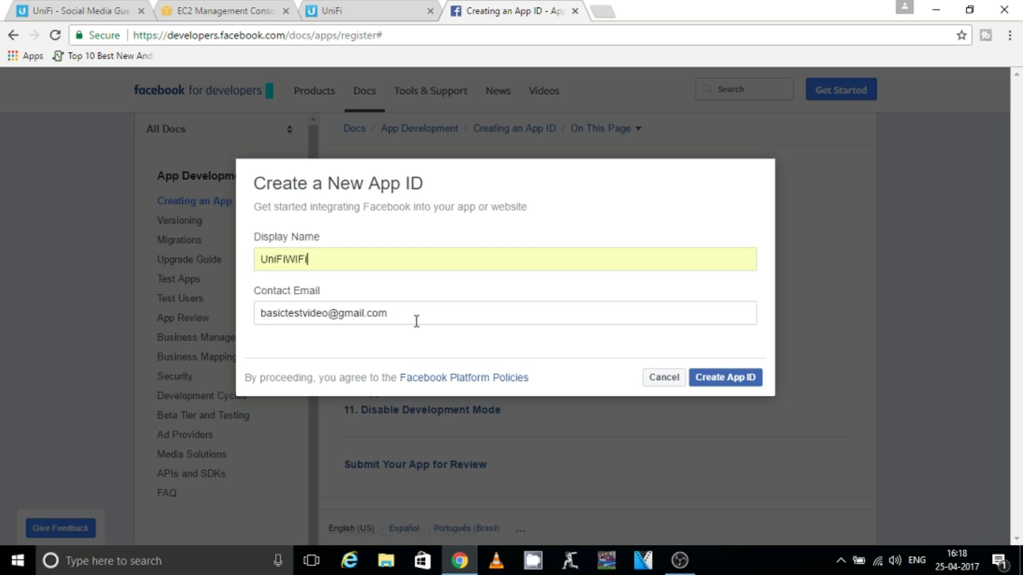
pyautogui.click(724, 383)
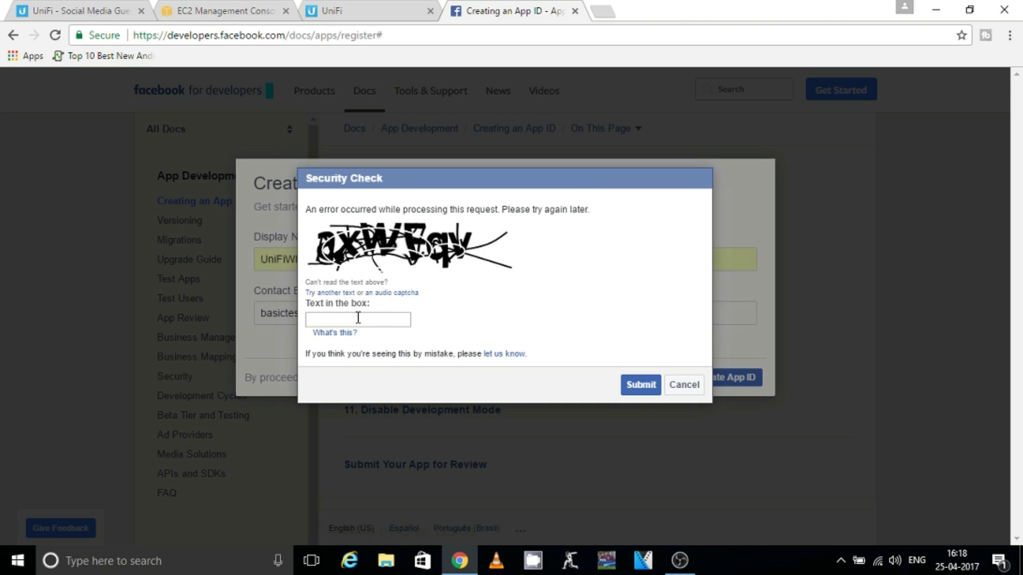
pyautogui.write('aXWFqv')
pyautogui.click(647, 390)
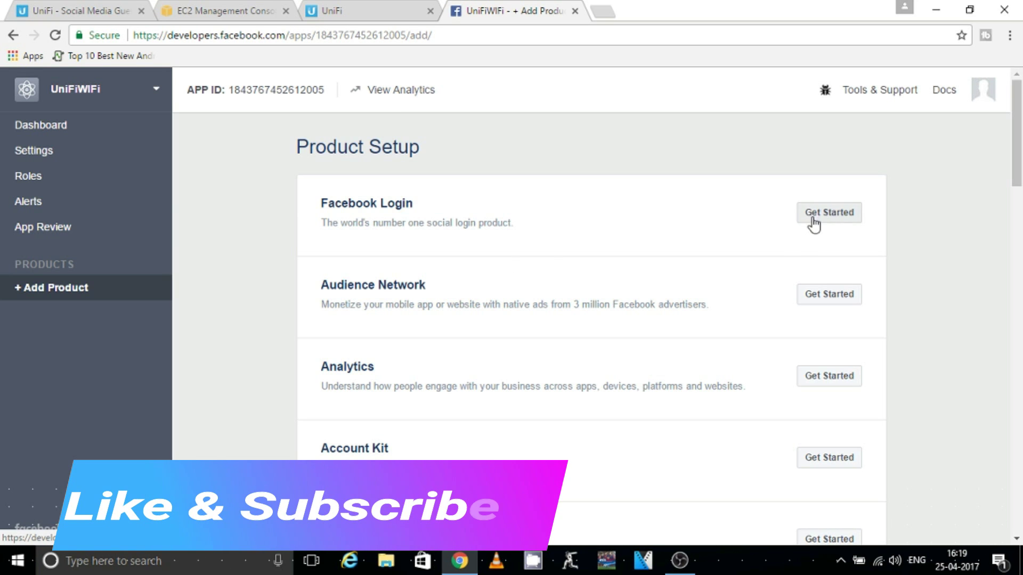
# - Set up the Facebook Login product for the app and go to its Valid OAuth redirect URIs setting
pyautogui.click(844, 220)
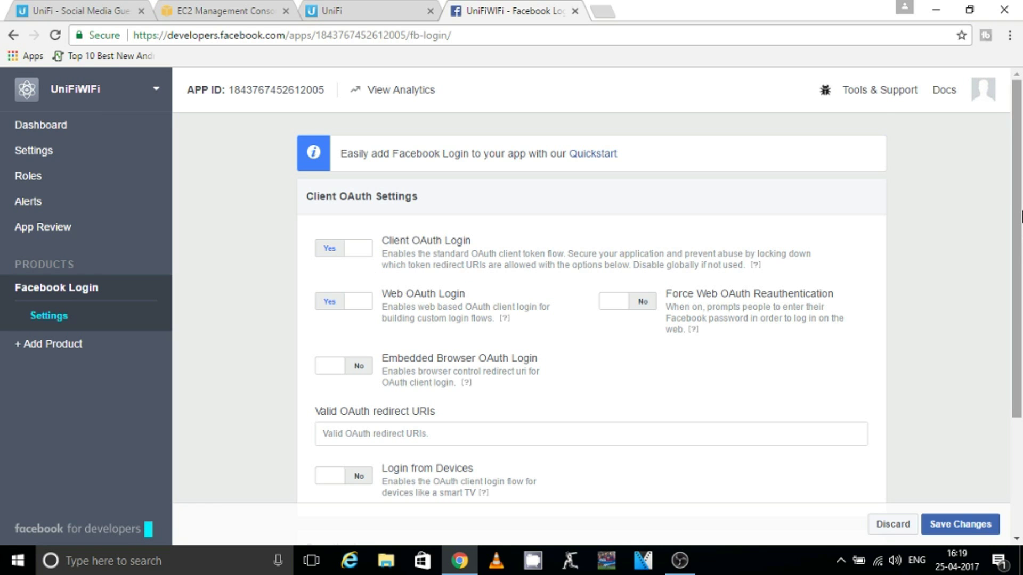
pyautogui.scroll(-1, 1018, 256)
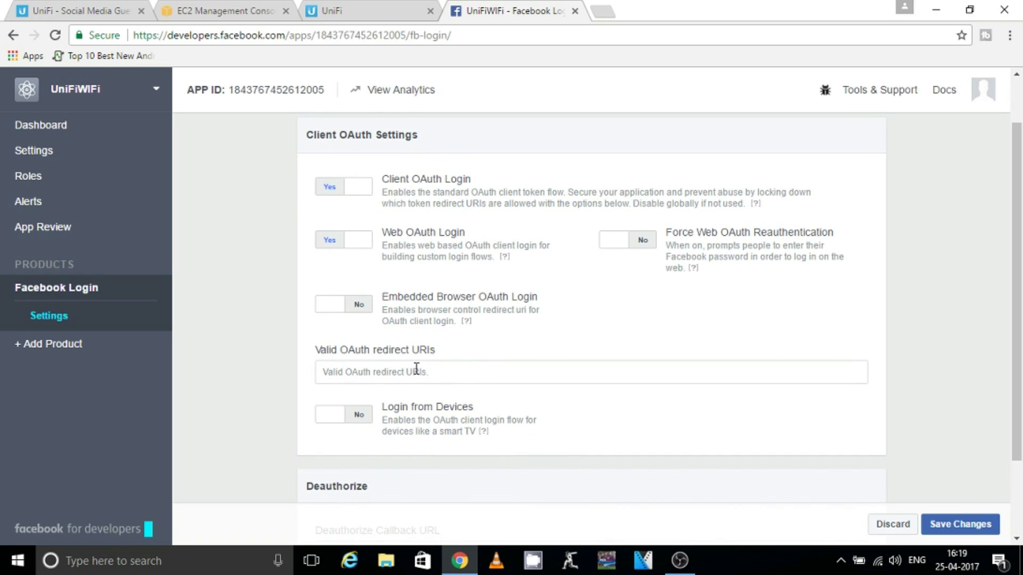
pyautogui.click(360, 366)
pyautogui.click(207, 14)
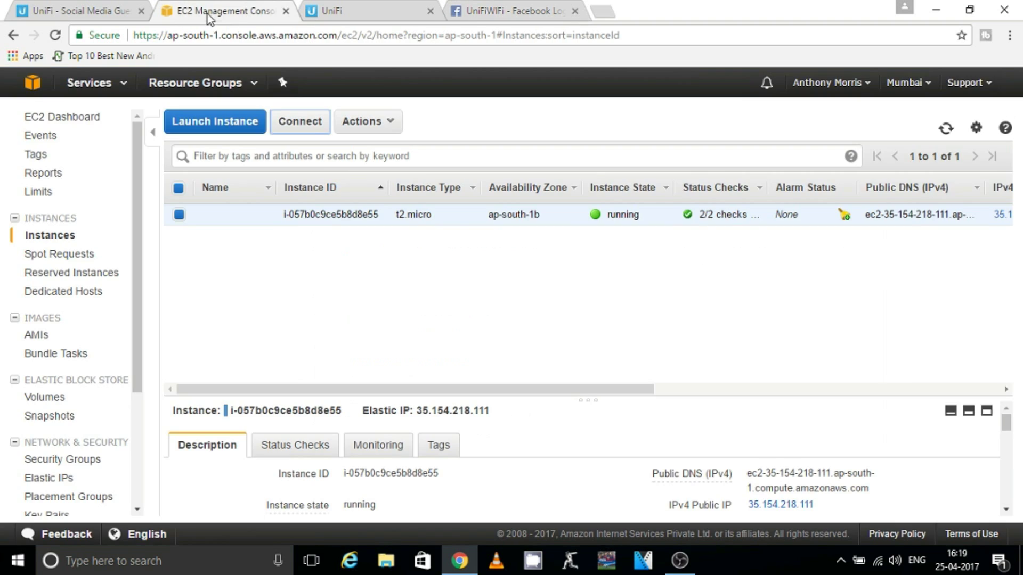
pyautogui.click(336, 11)
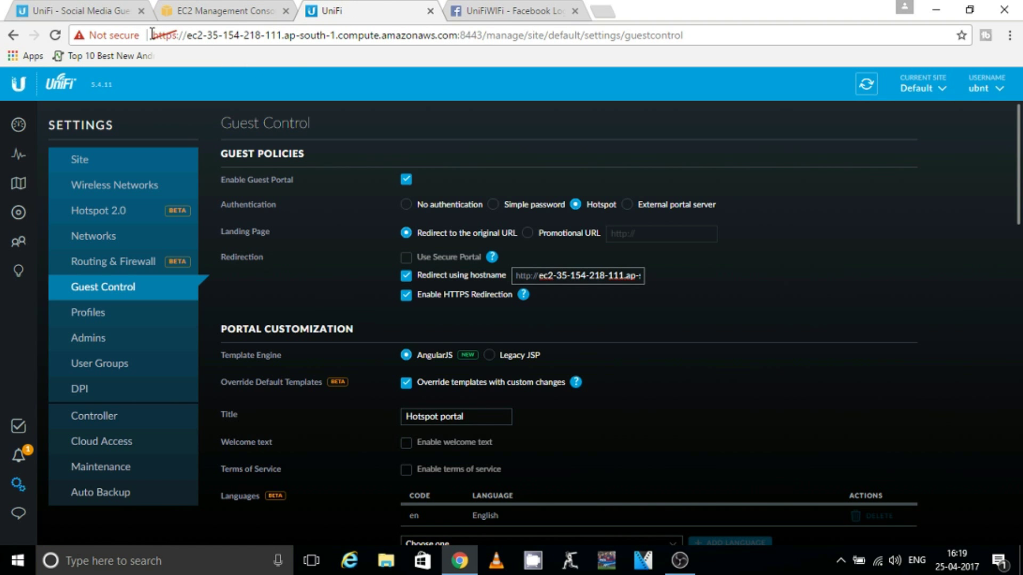
pyautogui.moveTo(154, 35); pyautogui.dragTo(455, 40)
pyautogui.hotkey('ctrl', 'c')
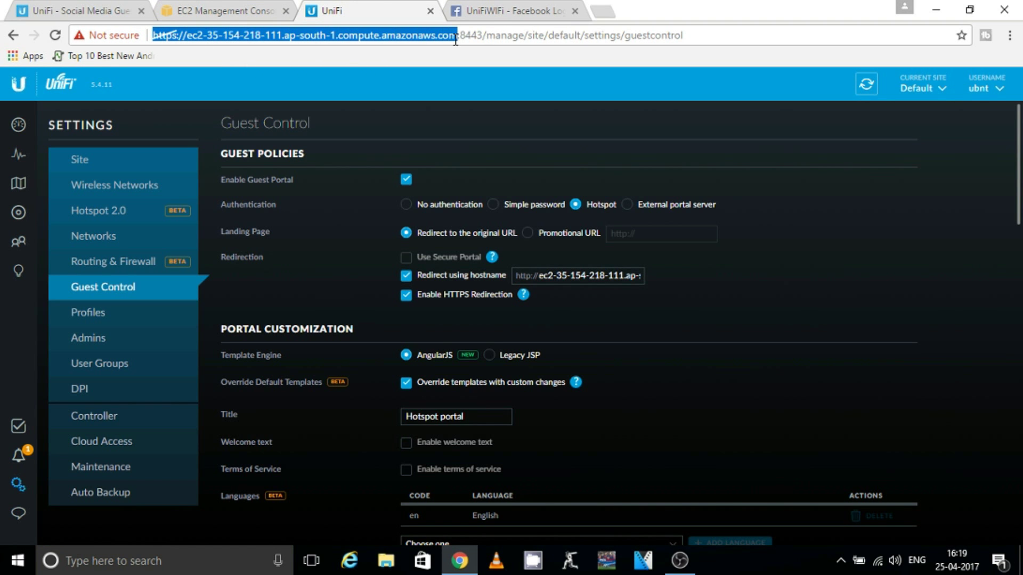
pyautogui.click(475, 15)
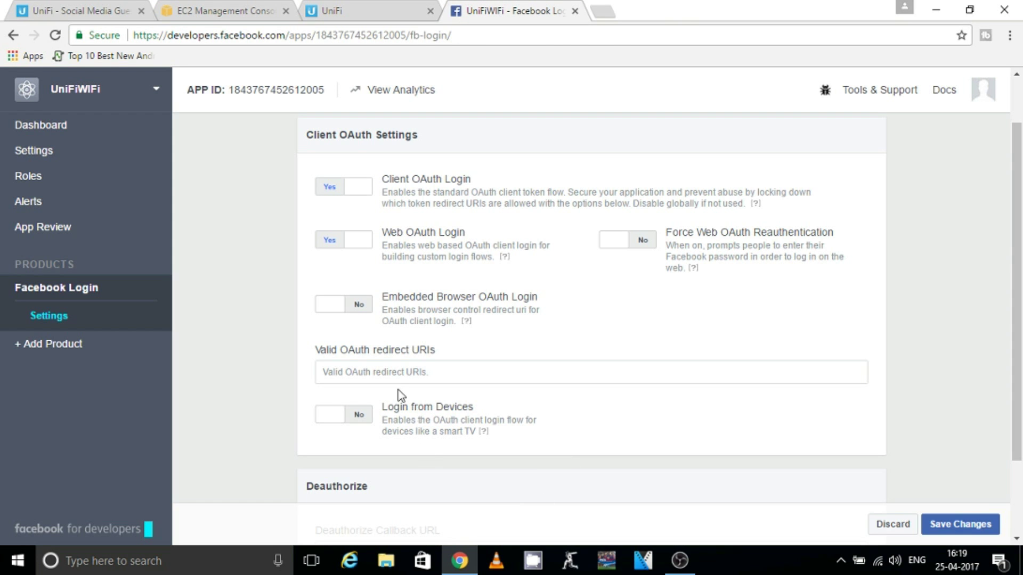
pyautogui.click(386, 376)
pyautogui.hotkey('ctrl', 'v')
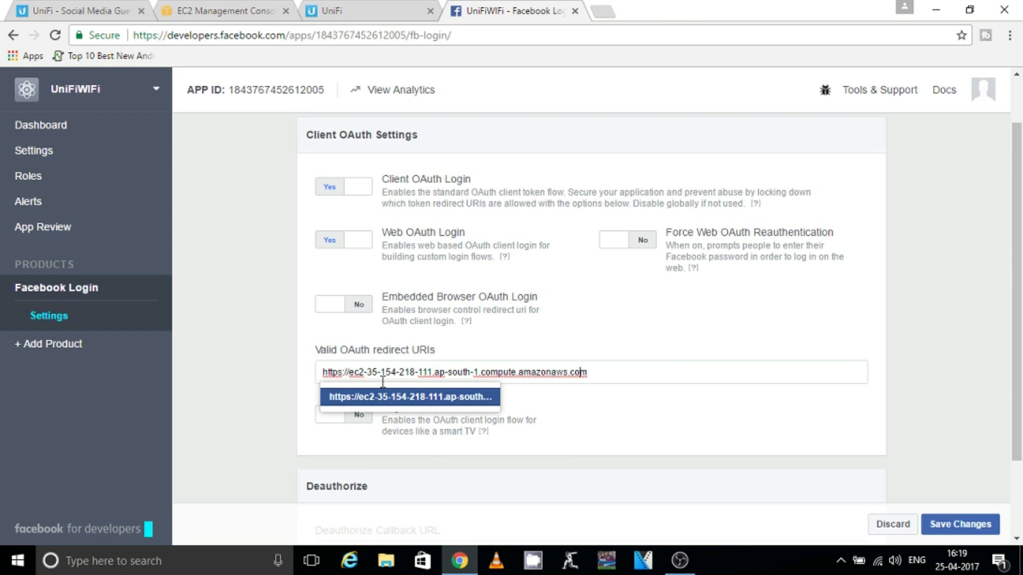
pyautogui.press('Left')
pyautogui.press('Left')
pyautogui.press('Left')
pyautogui.press('Left')
pyautogui.press('Left')
pyautogui.press('Left')
pyautogui.press('Left')
pyautogui.press('Left')
pyautogui.press('Left')
pyautogui.press('Left')
pyautogui.press('Left')
pyautogui.press('Left')
pyautogui.press('Left')
pyautogui.press('Left')
pyautogui.press('Left')
pyautogui.press('Left')
pyautogui.press('Left')
pyautogui.press('Left')
pyautogui.press('Left')
pyautogui.press('Left')
pyautogui.press('Left')
pyautogui.press('Left')
pyautogui.press('Left')
pyautogui.press('Left')
pyautogui.press('Left')
pyautogui.press('Left')
pyautogui.press('Left')
pyautogui.press('Left')
pyautogui.press('Left')
pyautogui.press('Left')
pyautogui.press('Left')
pyautogui.press('Left')
pyautogui.press('Left')
pyautogui.press('Left')
pyautogui.press('Left')
pyautogui.press('Left')
pyautogui.press('Left')
pyautogui.press('Left')
pyautogui.press('Left')
pyautogui.press('Left')
pyautogui.press('BackSpace')
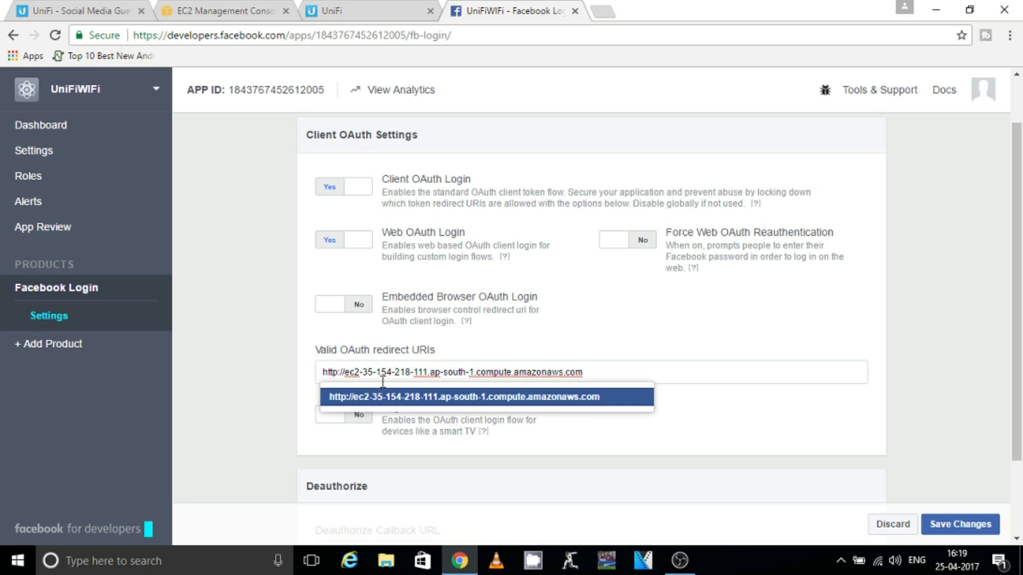
pyautogui.hotkey('ctrl', 'a')
pyautogui.hotkey('ctrl', 'c')
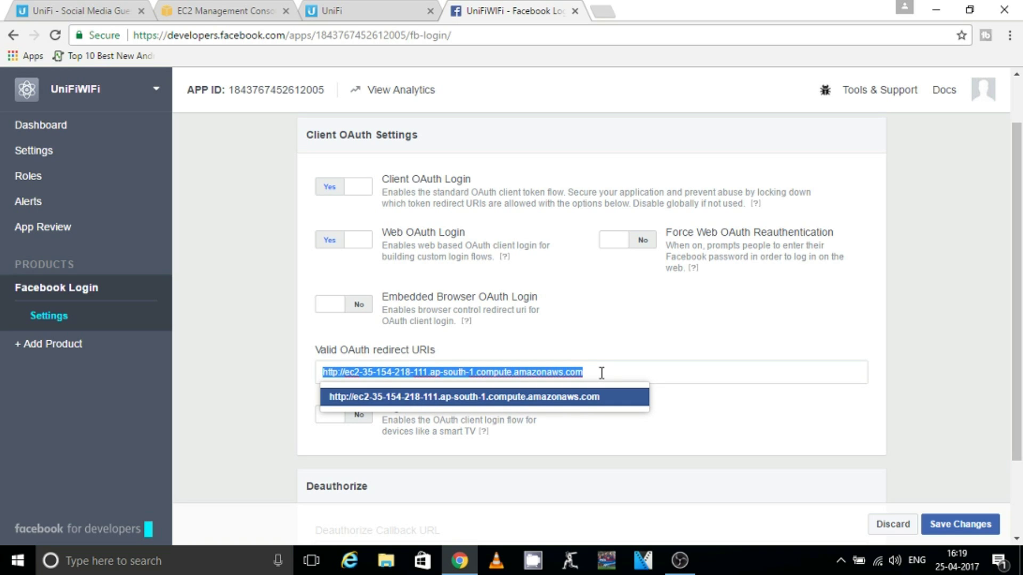
pyautogui.press('End')
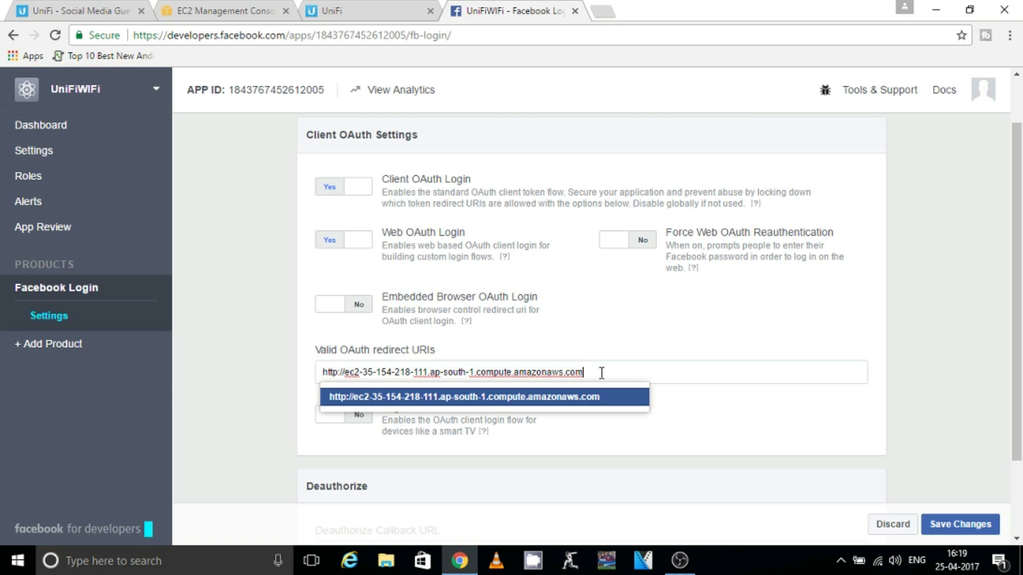
pyautogui.write('888')
pyautogui.write('0')
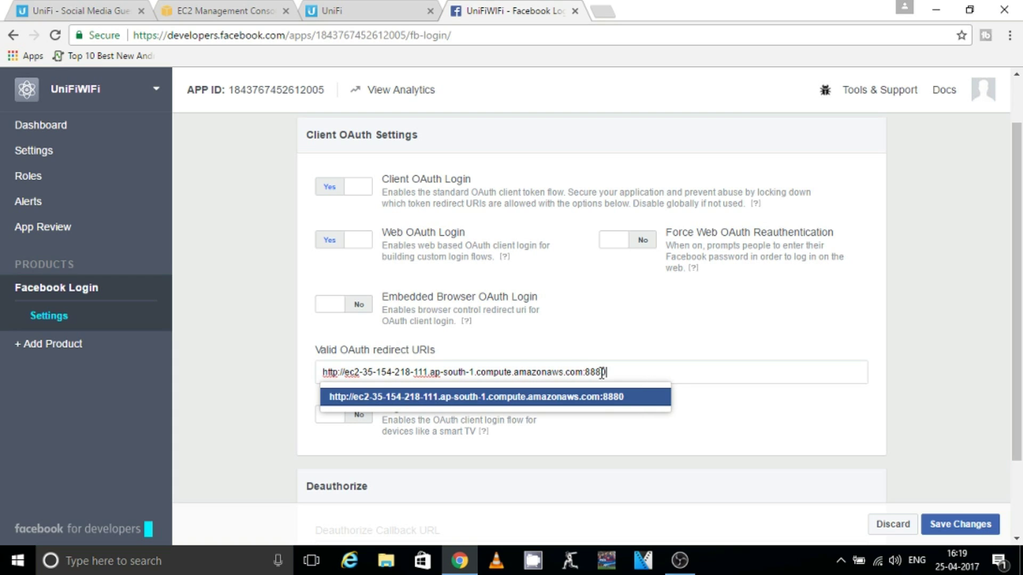
pyautogui.press('Return')
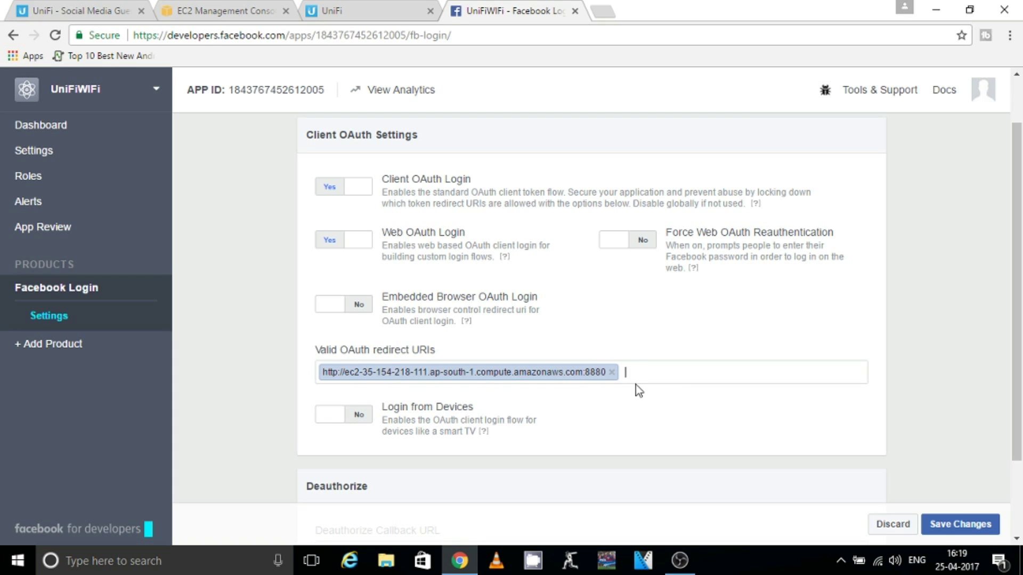
pyautogui.hotkey('ctrl', 'v')
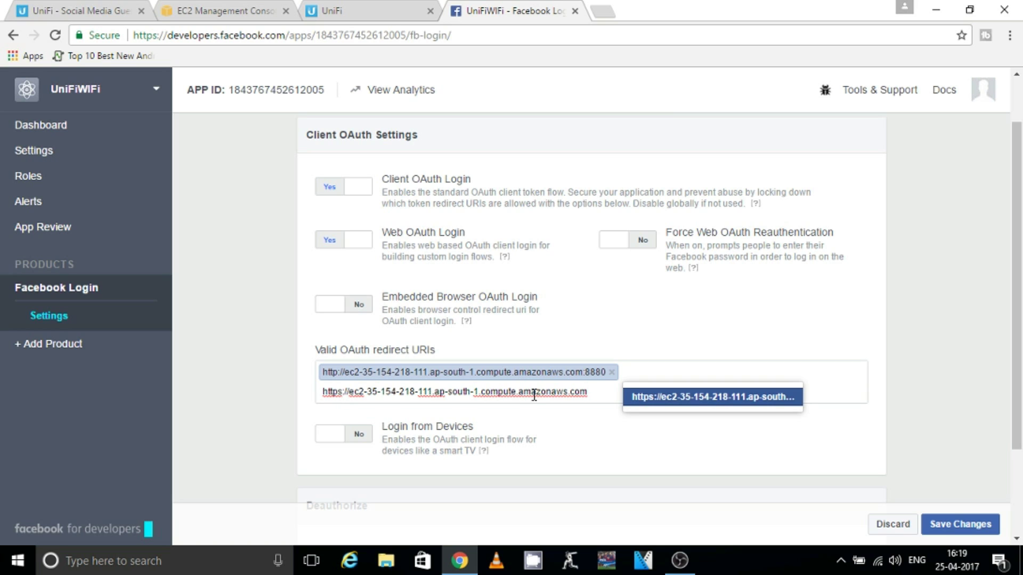
pyautogui.write(':')
pyautogui.write('8843')
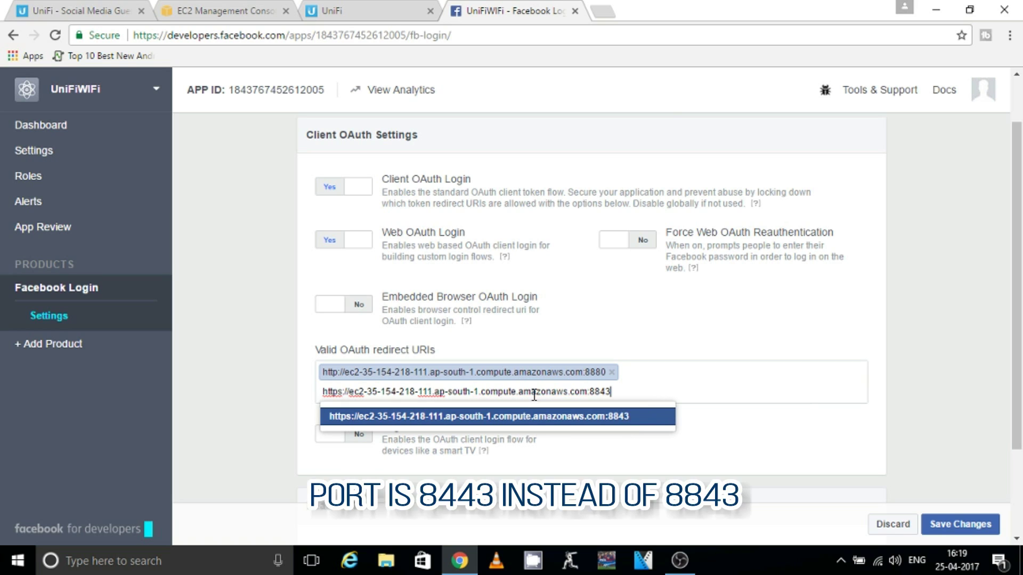
pyautogui.press('Return')
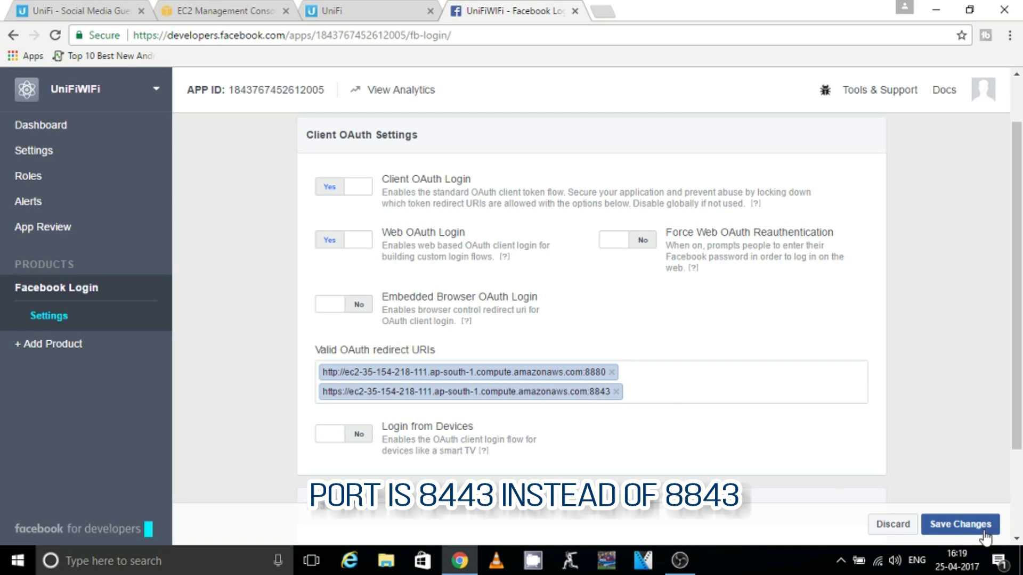
# - Enable Login from Devices and save the Facebook Login settings
pyautogui.click(329, 438)
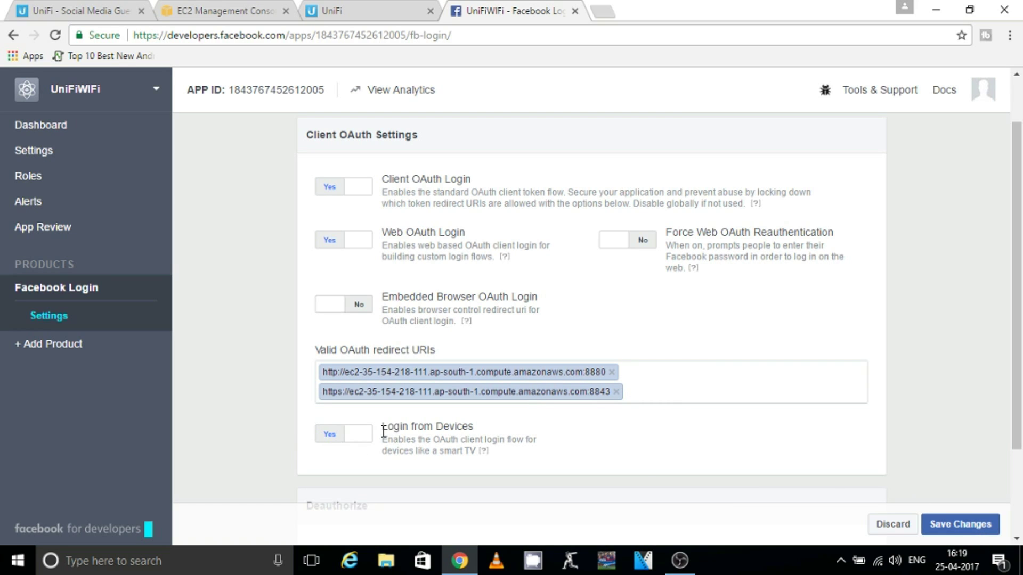
pyautogui.moveTo(381, 428); pyautogui.dragTo(474, 429)
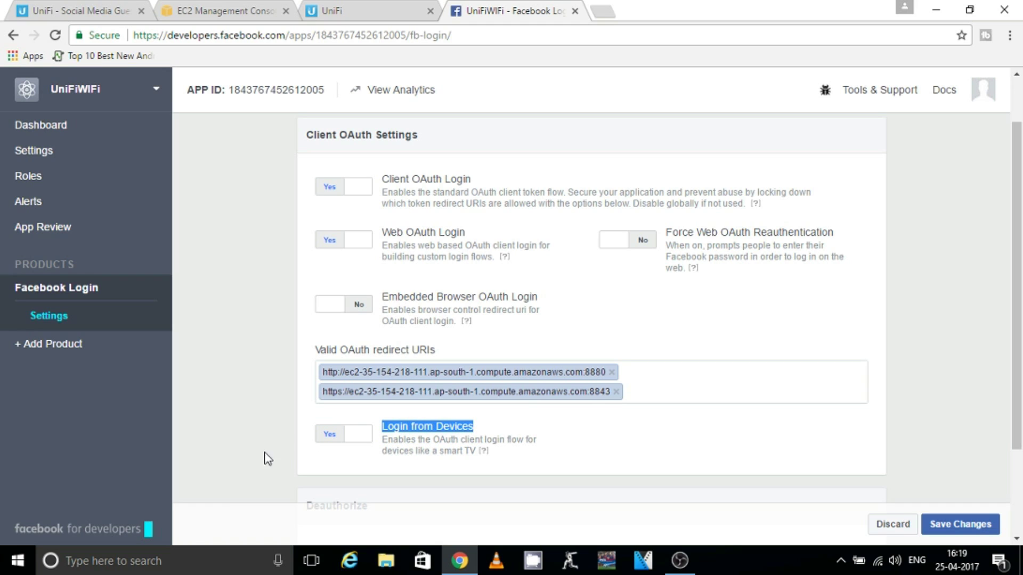
pyautogui.click(957, 525)
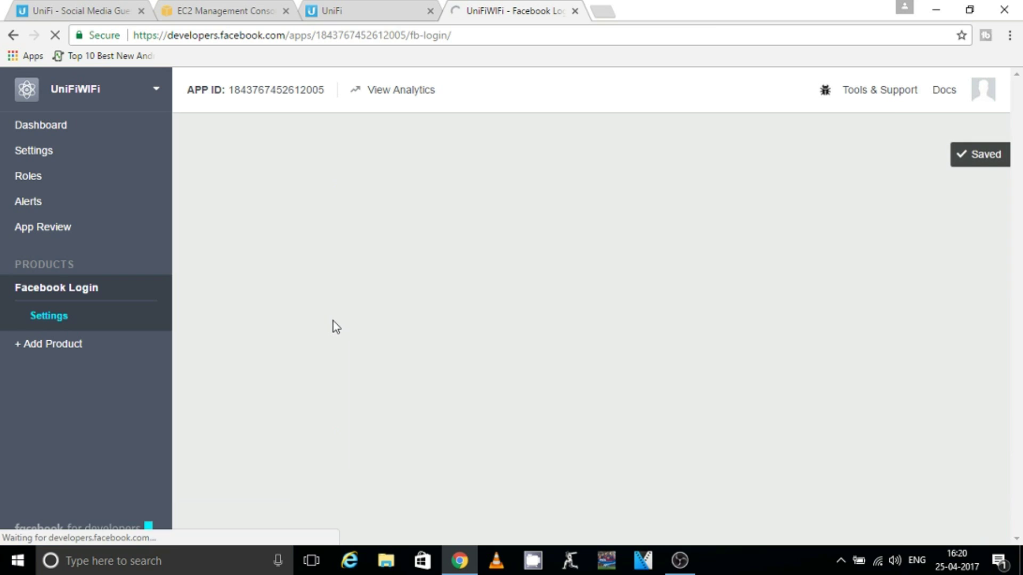
pyautogui.click(933, 312)
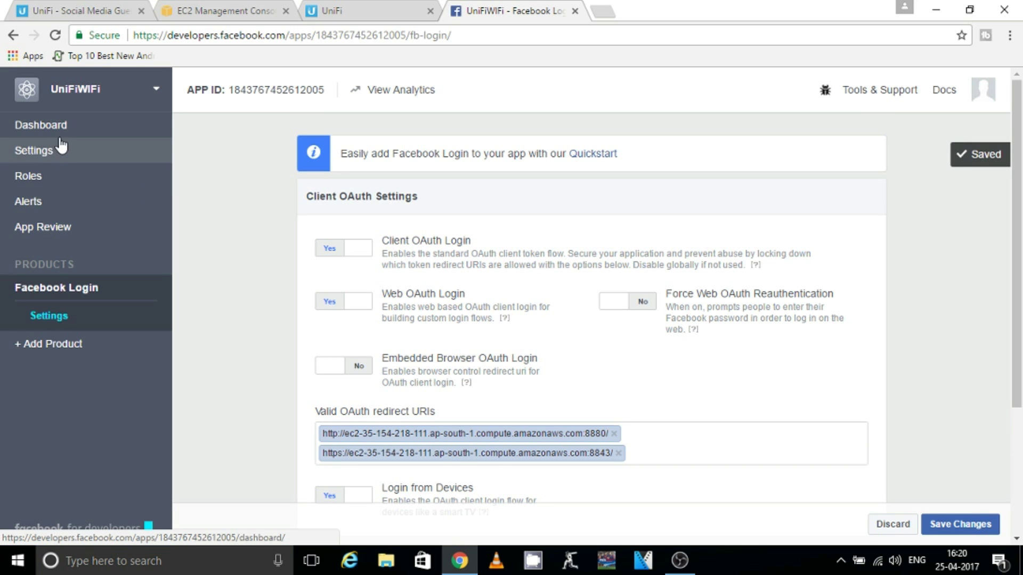
# - Add the Website platform in the app's basic settings
pyautogui.click(60, 151)
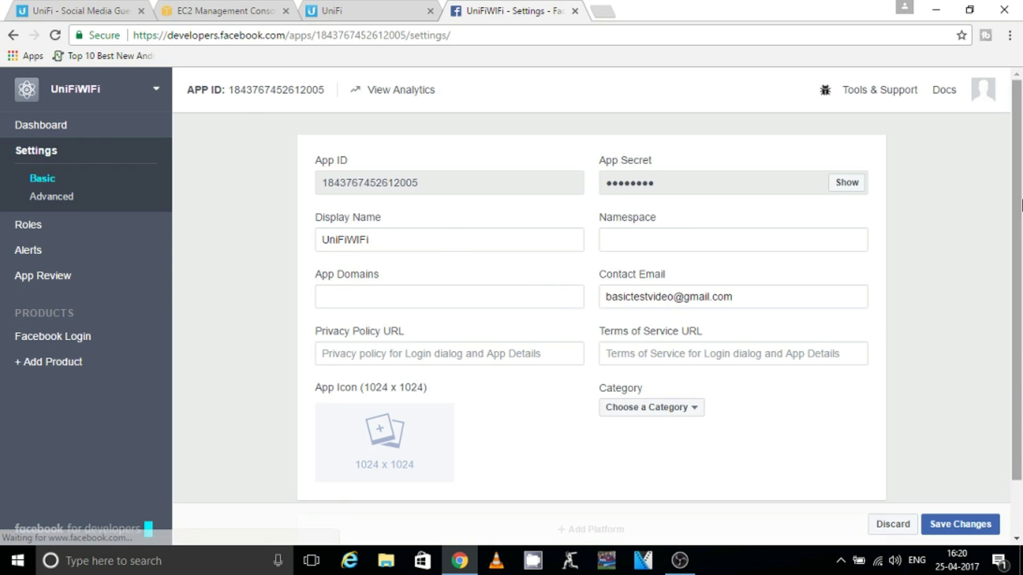
pyautogui.scroll(-2, 694, 489)
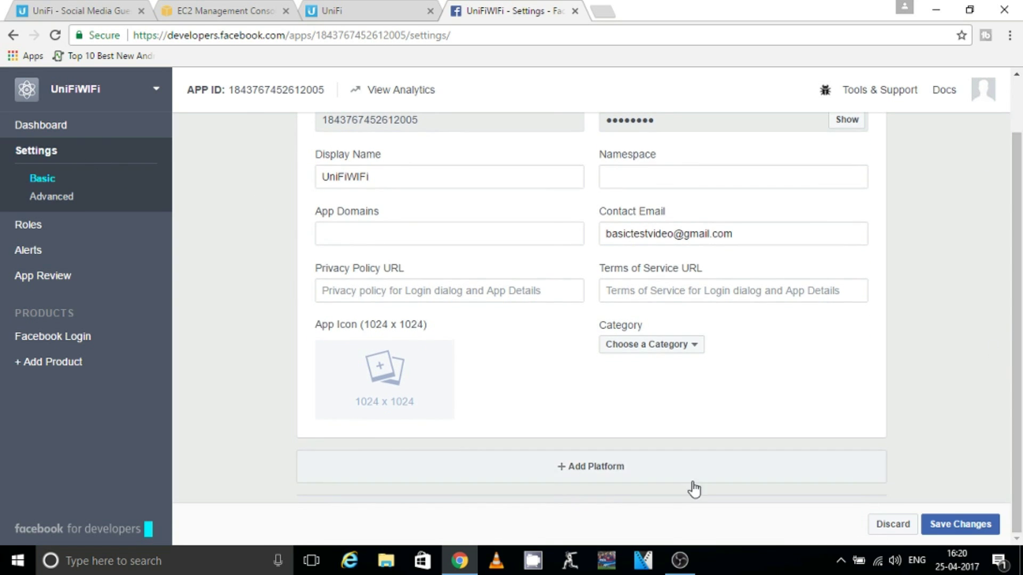
pyautogui.click(590, 476)
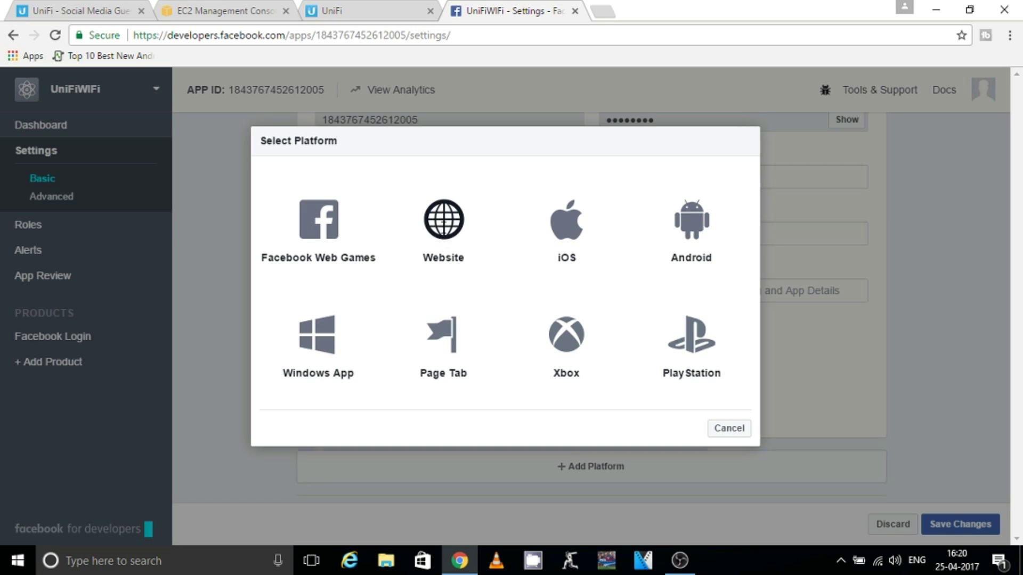
pyautogui.click(443, 233)
# - Copy the running instance's public DNS, ec2-35-154-218-111.ap-south-1.compute.amazonaws.com, from its connection instructions in the EC2 Management Console
pyautogui.click(232, 15)
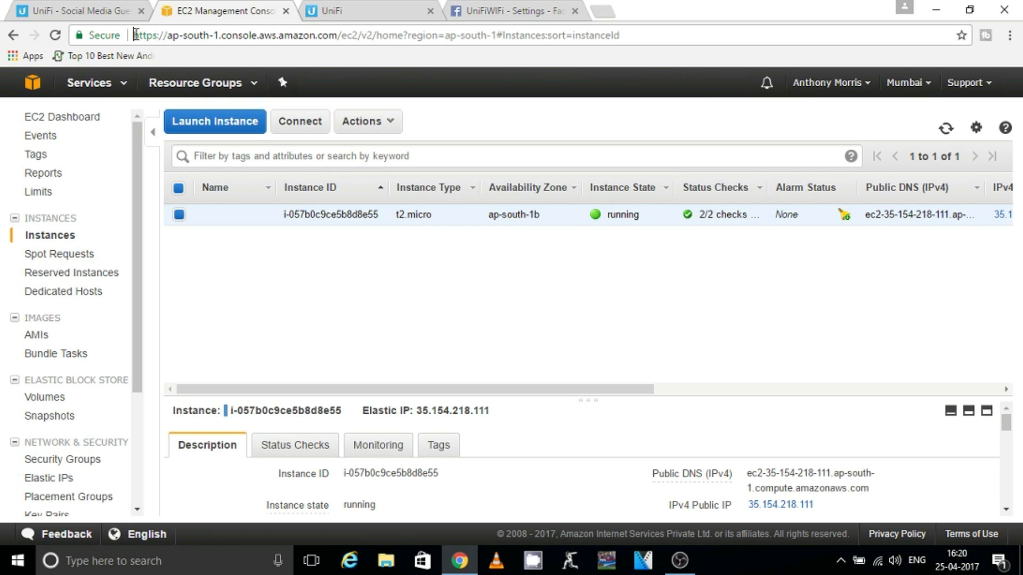
pyautogui.moveTo(135, 35); pyautogui.dragTo(342, 37)
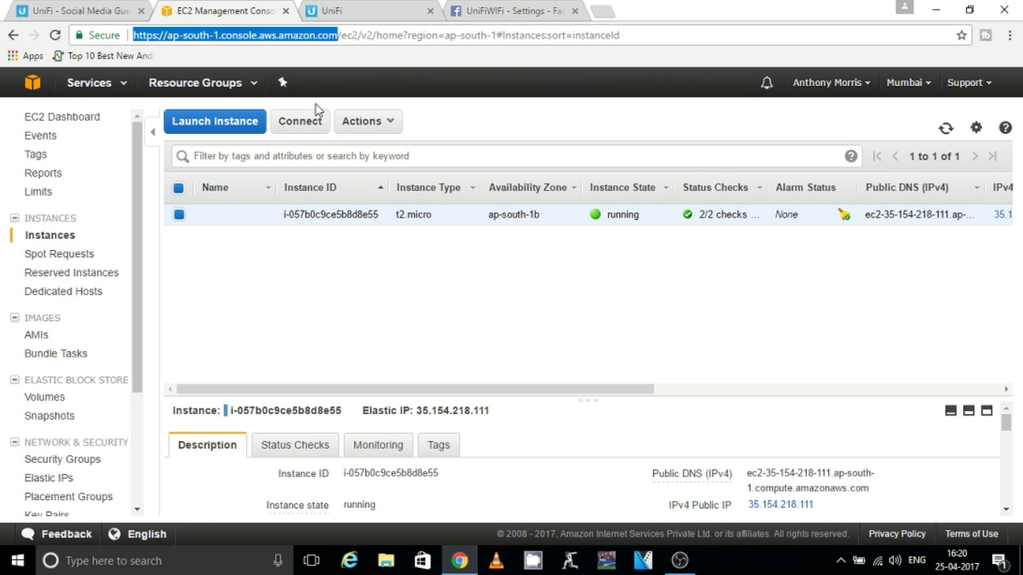
pyautogui.click(304, 125)
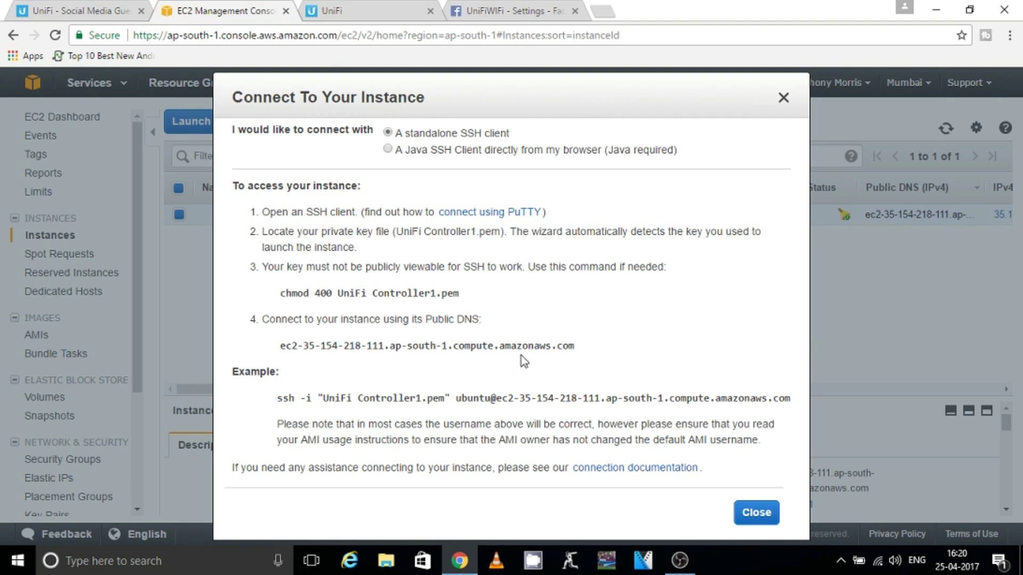
pyautogui.moveTo(581, 349); pyautogui.dragTo(277, 347)
pyautogui.hotkey('ctrl', 'c')
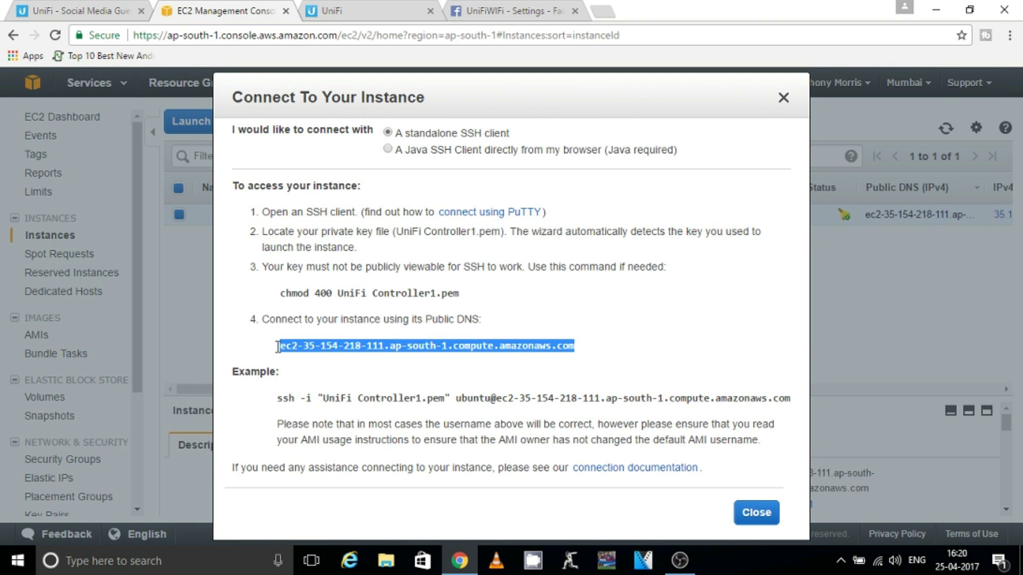
pyautogui.click(520, 14)
pyautogui.click(424, 410)
pyautogui.write('ht')
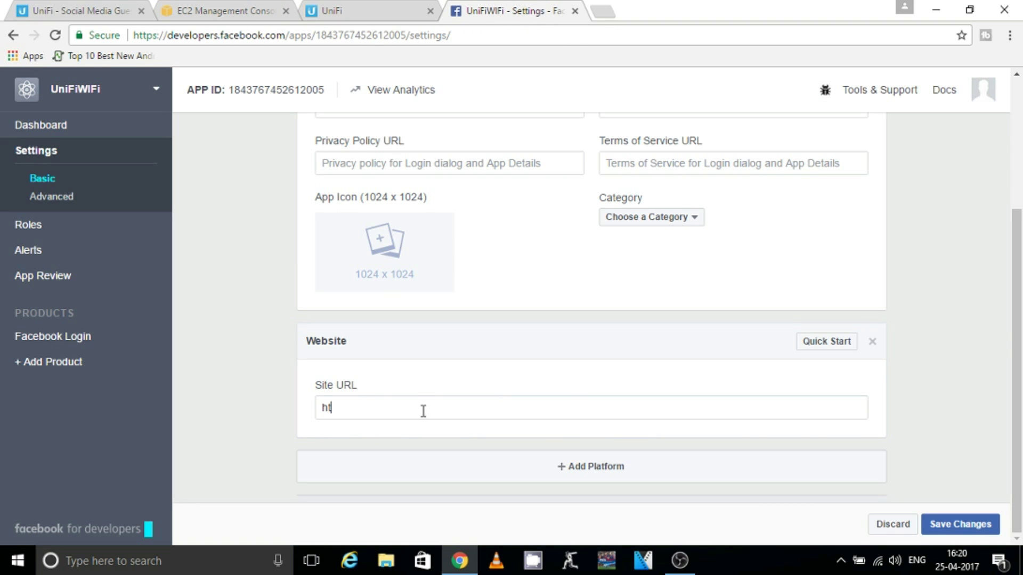
pyautogui.write('tps://')
pyautogui.hotkey('ctrl', 'v')
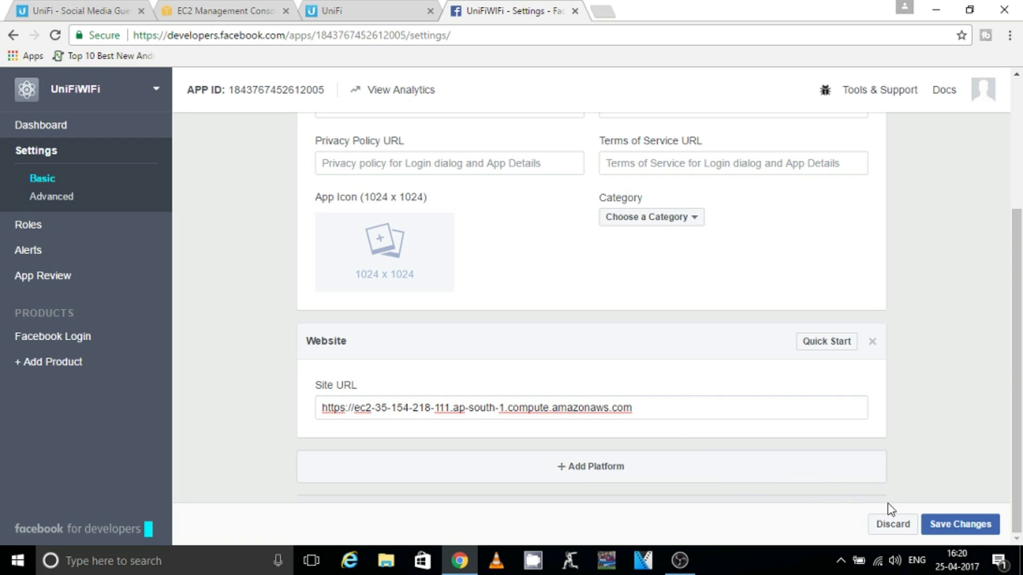
pyautogui.click(946, 527)
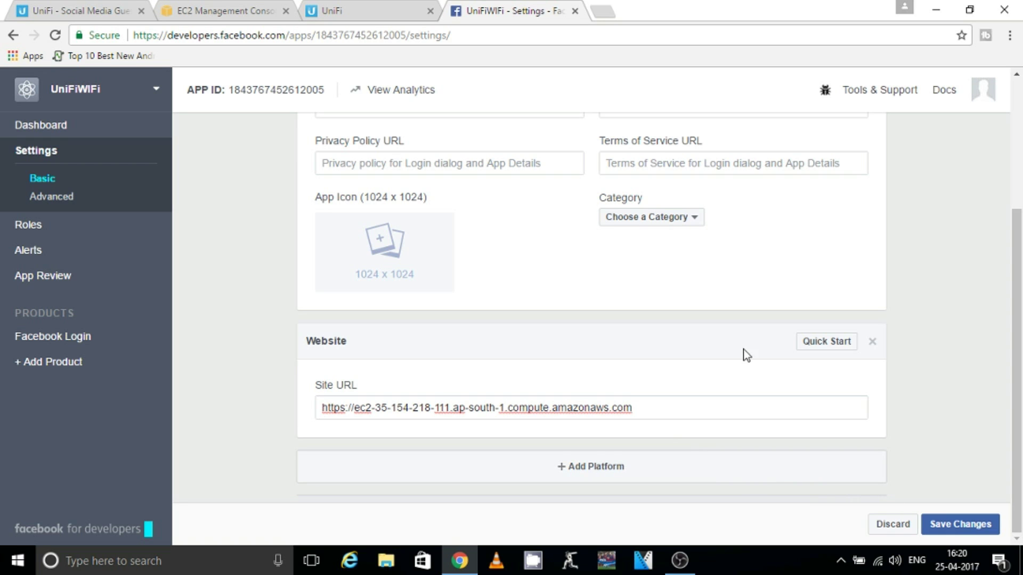
pyautogui.click(958, 525)
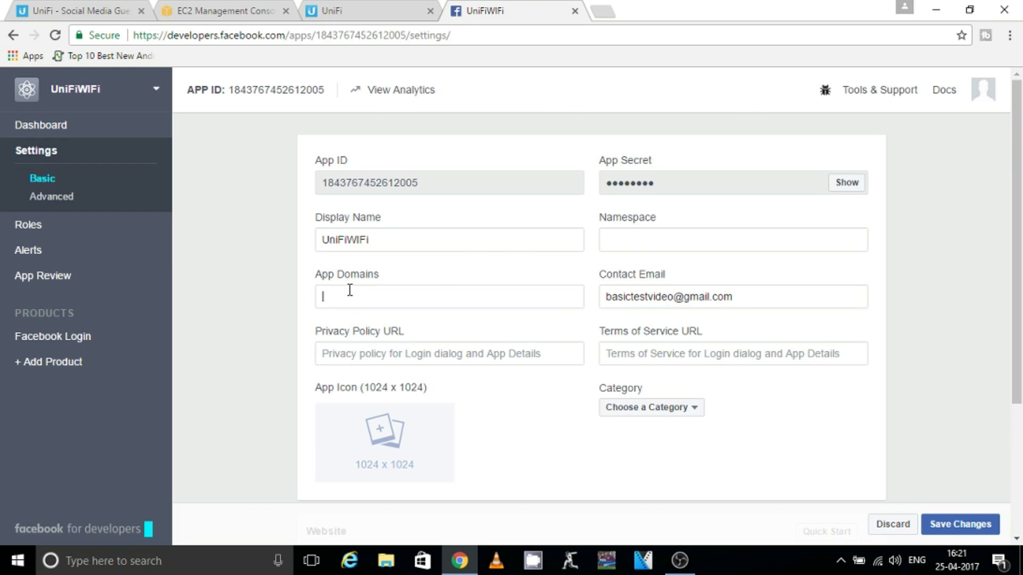
# - Add ec2-35-154-218-111.ap-south-1.compute.amazonaws.com to the App Domains and save the basic settings
pyautogui.click(373, 302)
pyautogui.hotkey('ctrl', 'v')
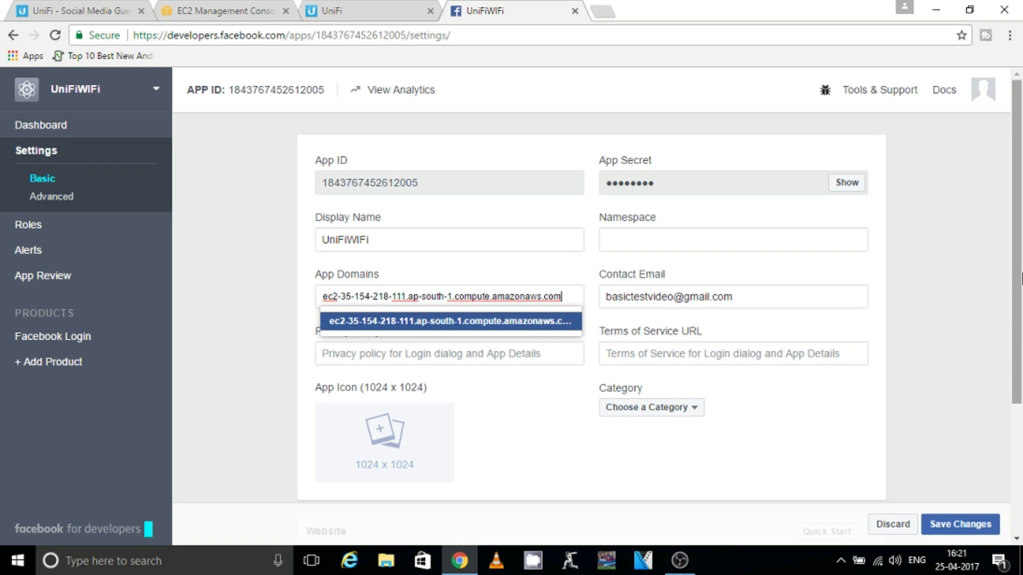
pyautogui.scroll(-3, 1017, 278)
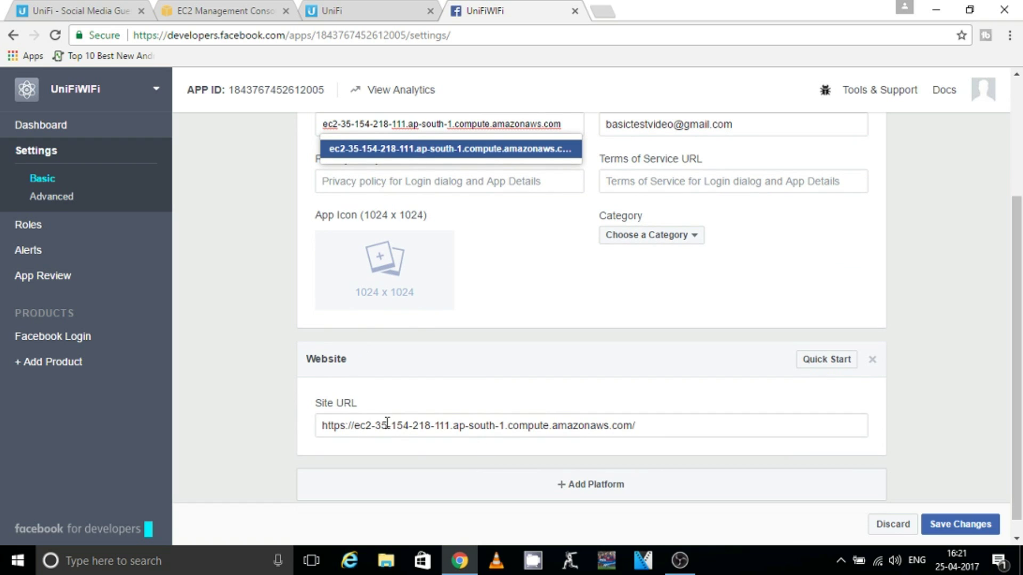
pyautogui.moveTo(1019, 366); pyautogui.dragTo(1020, 267)
pyautogui.press('Return')
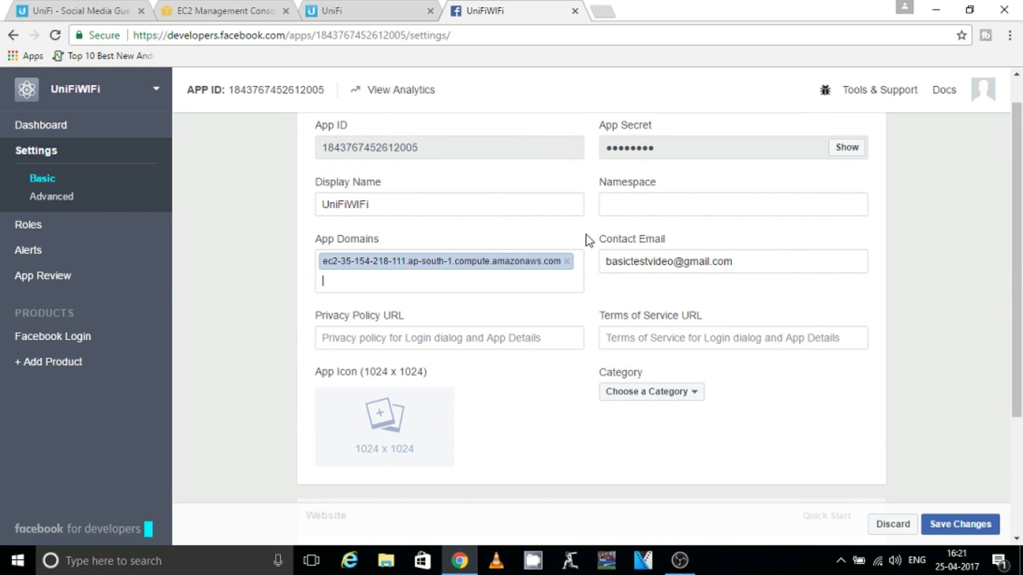
pyautogui.click(938, 516)
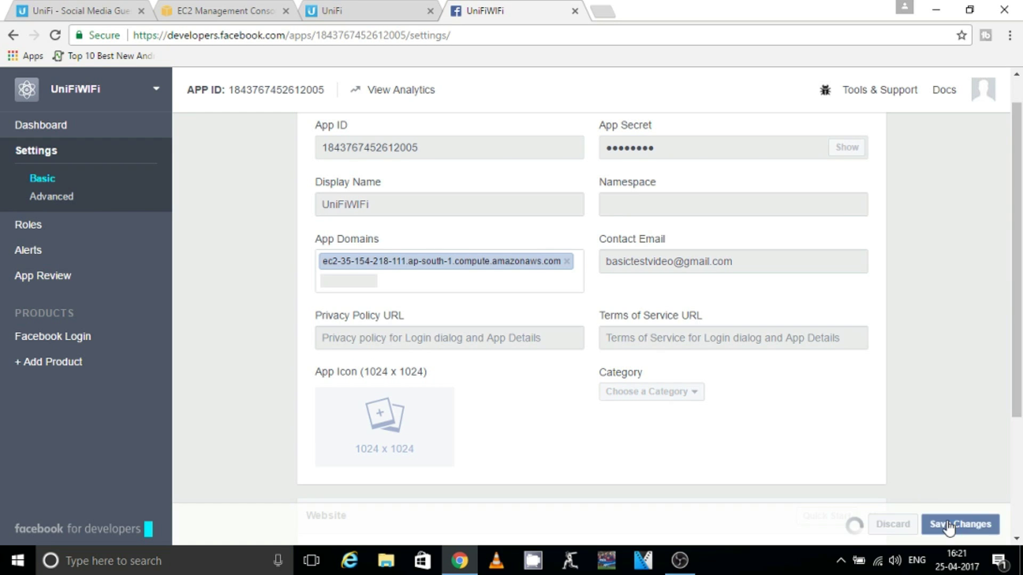
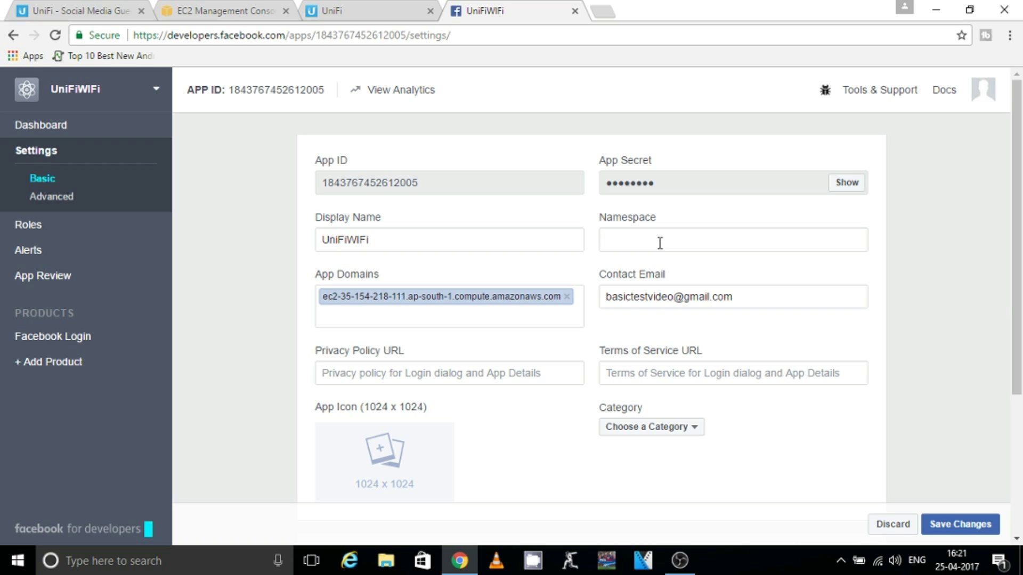
# - Set the app's namespace to ubntwireless and save the basic settings
pyautogui.write('ubn')
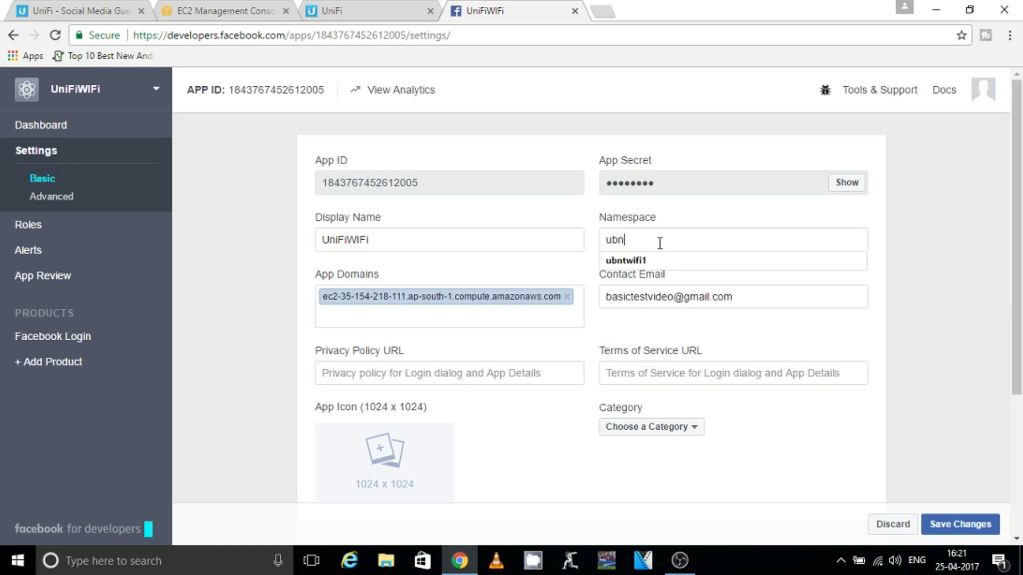
pyautogui.write('tw')
pyautogui.write('ireless')
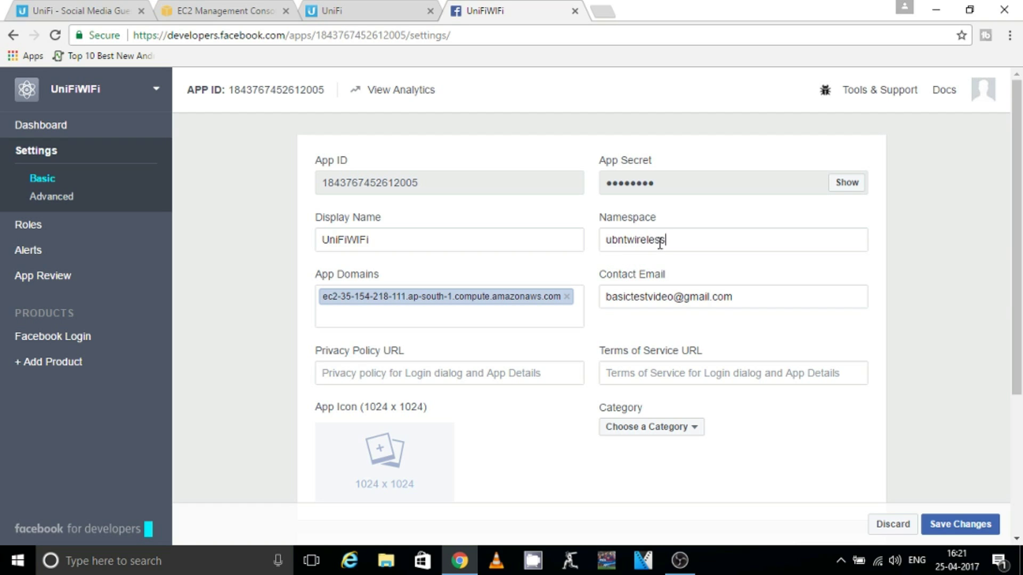
pyautogui.click(954, 524)
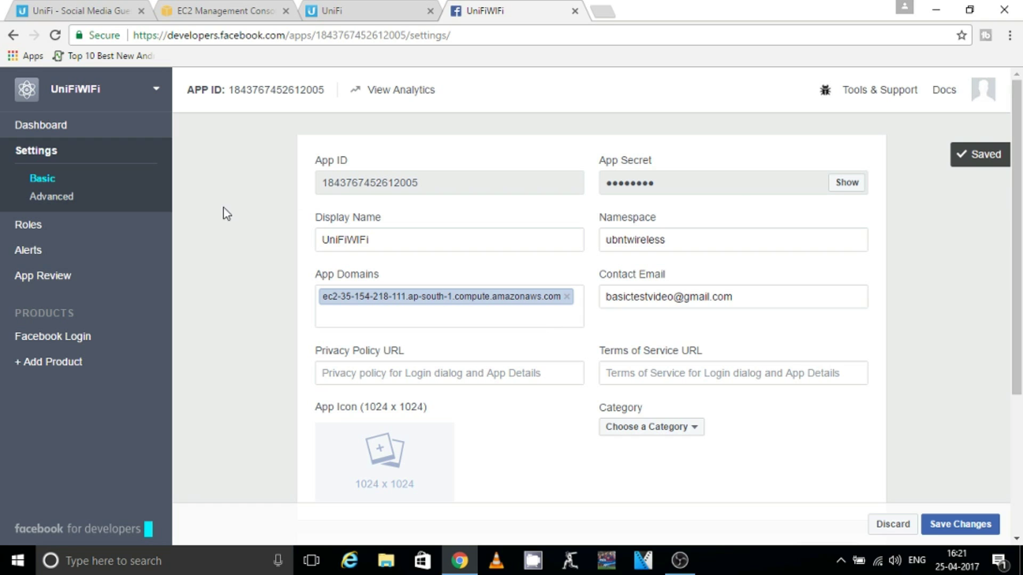
# - Make the UniFiWIFi app public under App Review, choosing Communication as its category, and check its approved login permissions
pyautogui.click(44, 276)
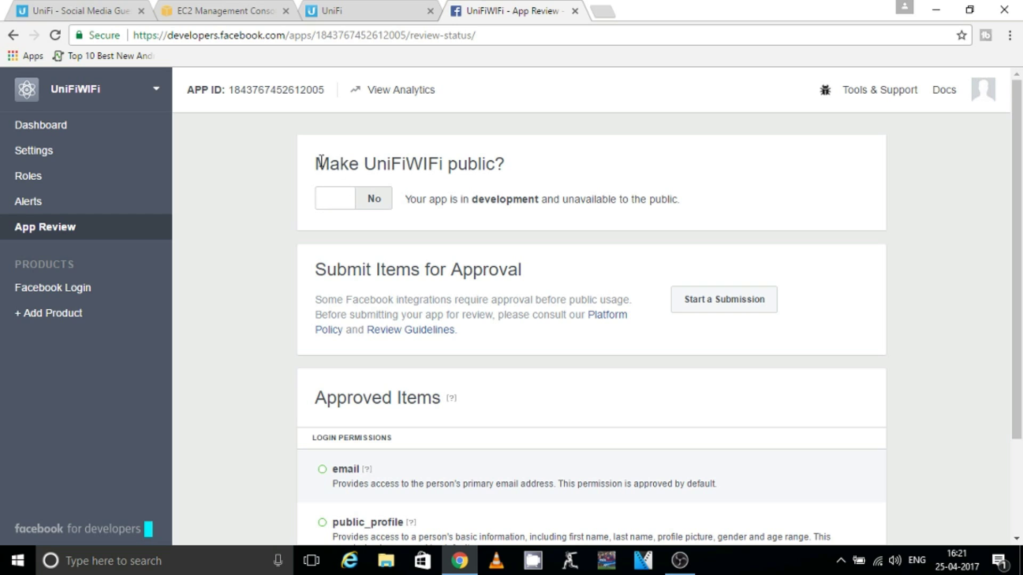
pyautogui.moveTo(318, 163); pyautogui.dragTo(508, 165)
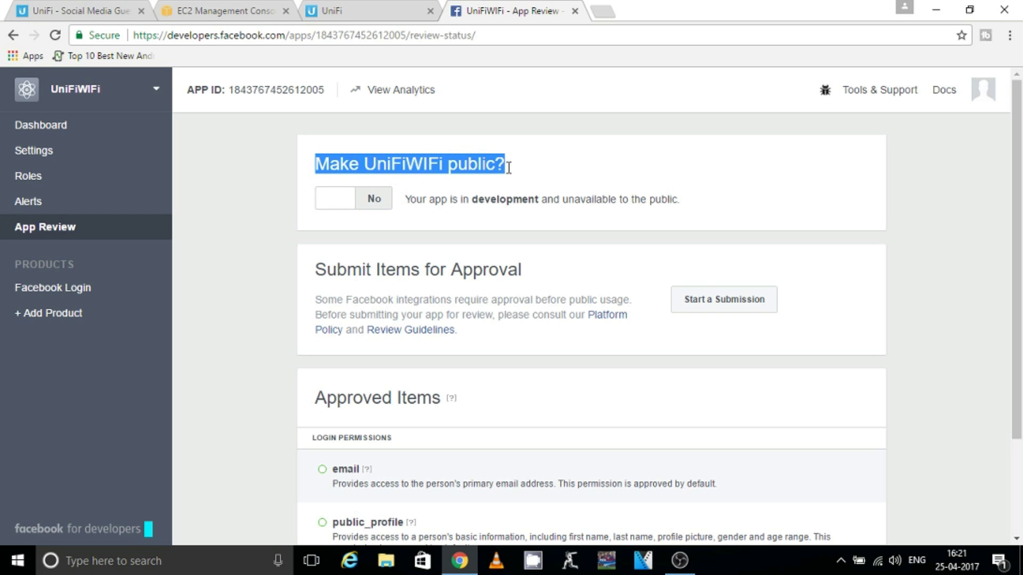
pyautogui.click(329, 206)
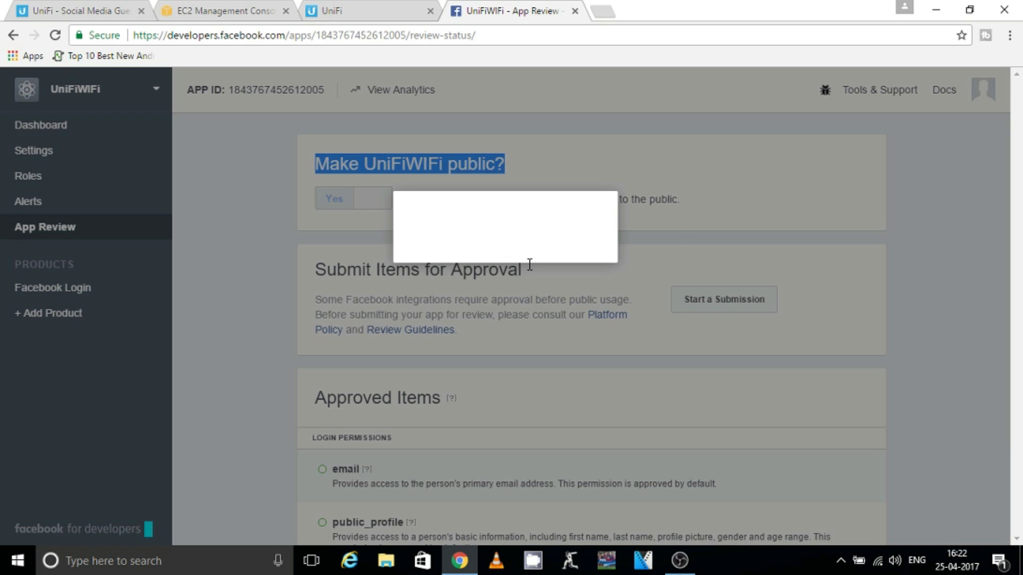
pyautogui.click(425, 287)
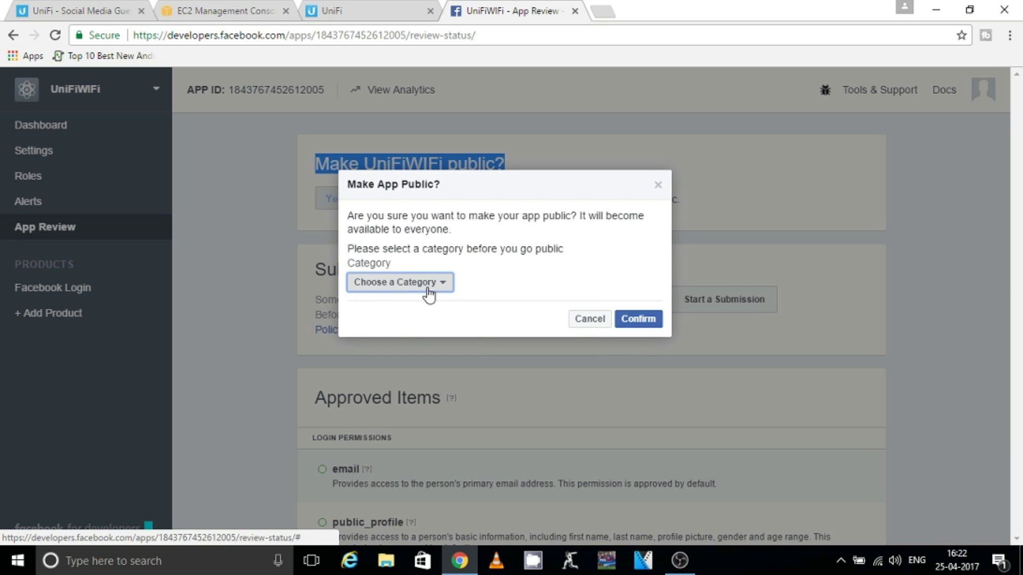
pyautogui.click(426, 395)
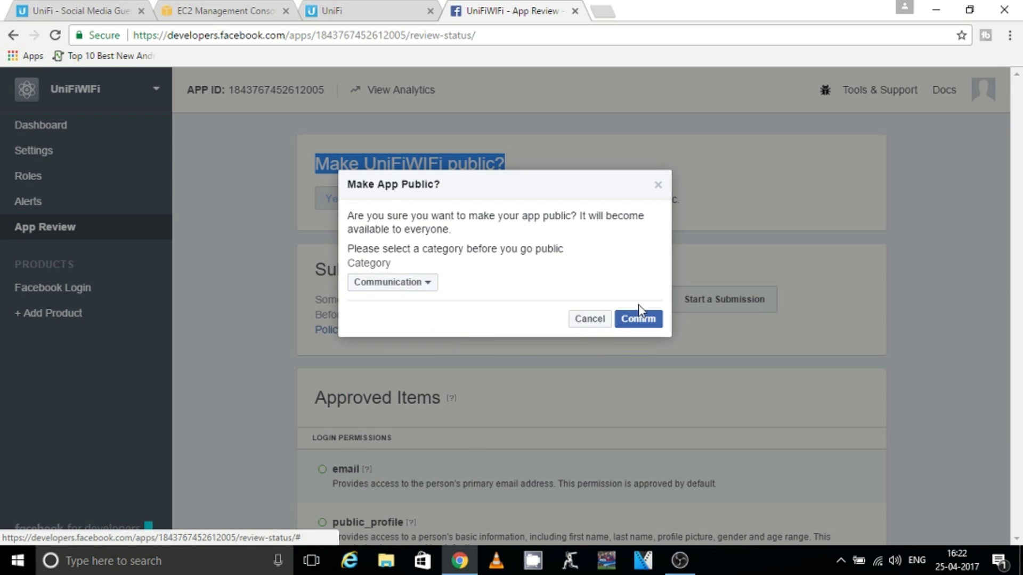
pyautogui.click(639, 320)
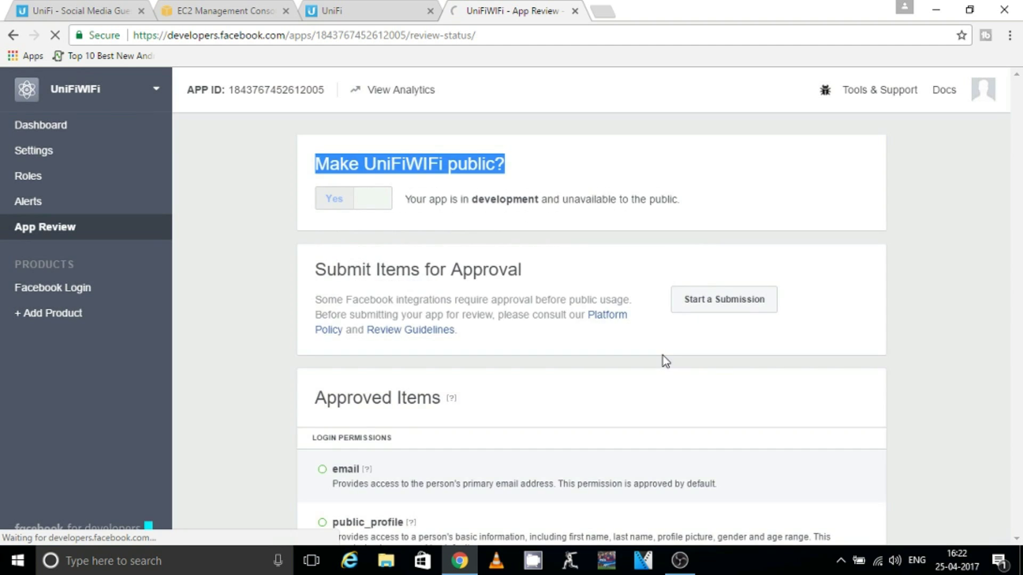
pyautogui.scroll(-3, 1021, 354)
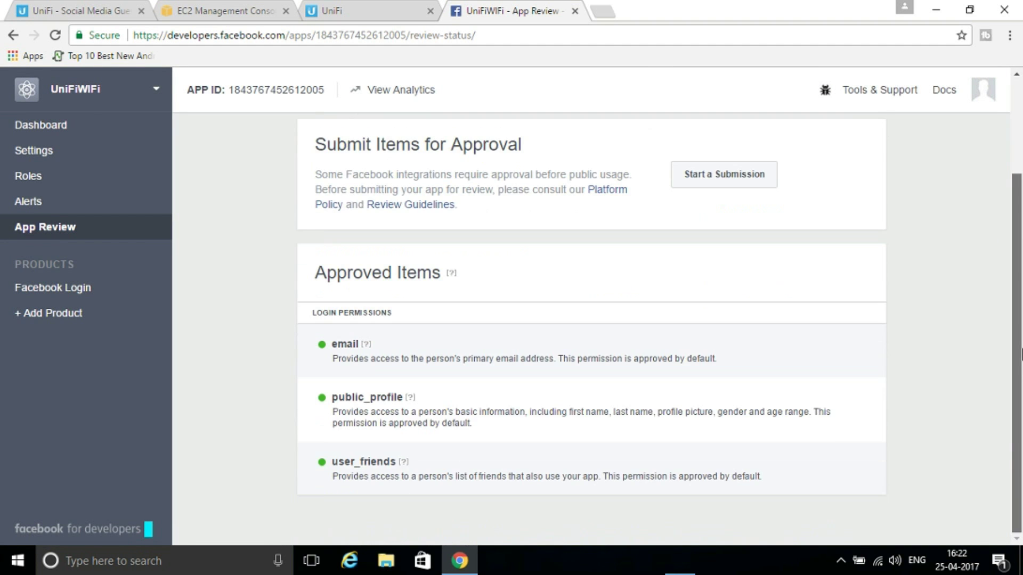
pyautogui.scroll(2, 1021, 327)
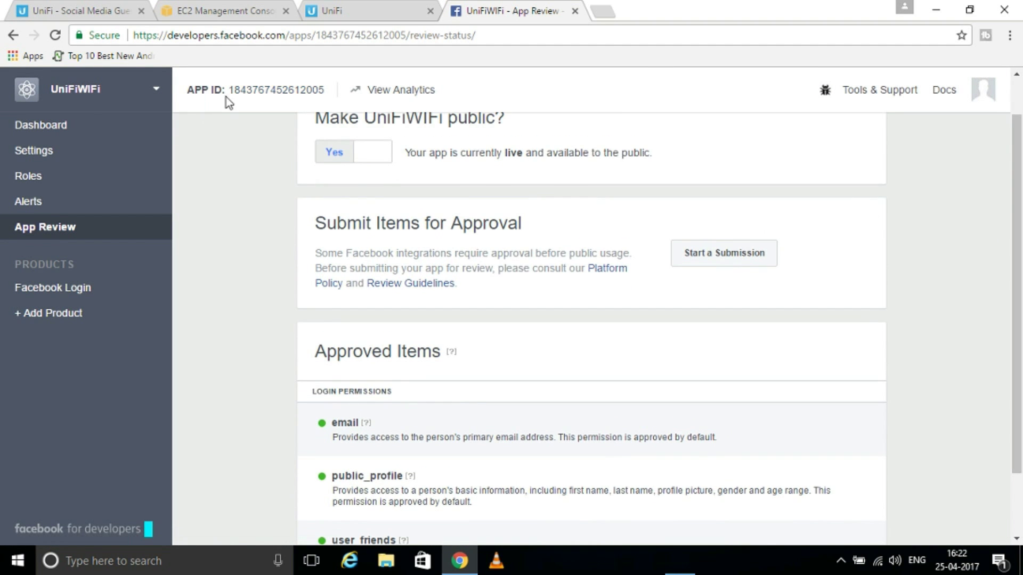
# - Delete the open wireless network named Guest in the UniFi controller's wireless settings
pyautogui.click(329, 10)
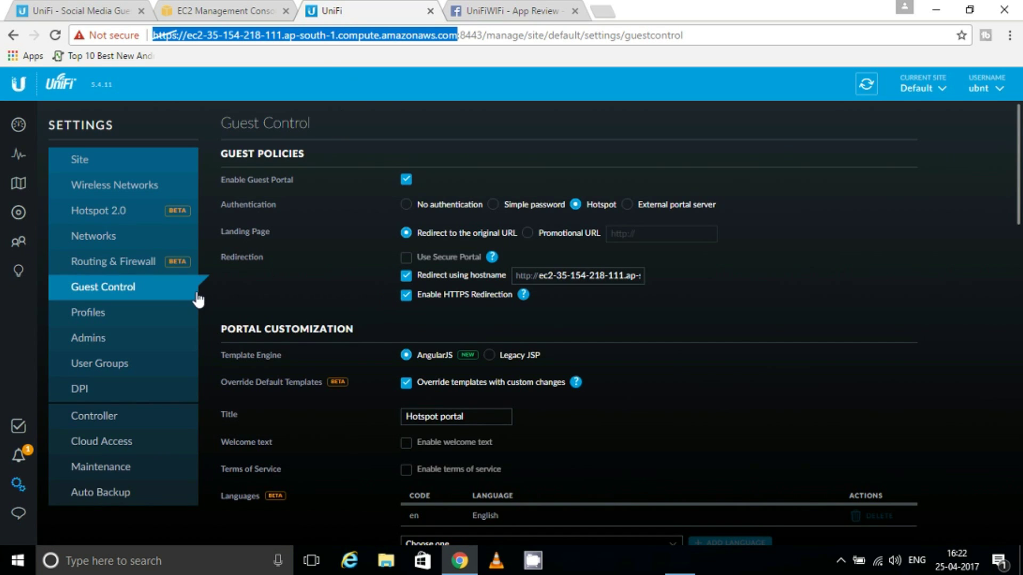
pyautogui.click(18, 485)
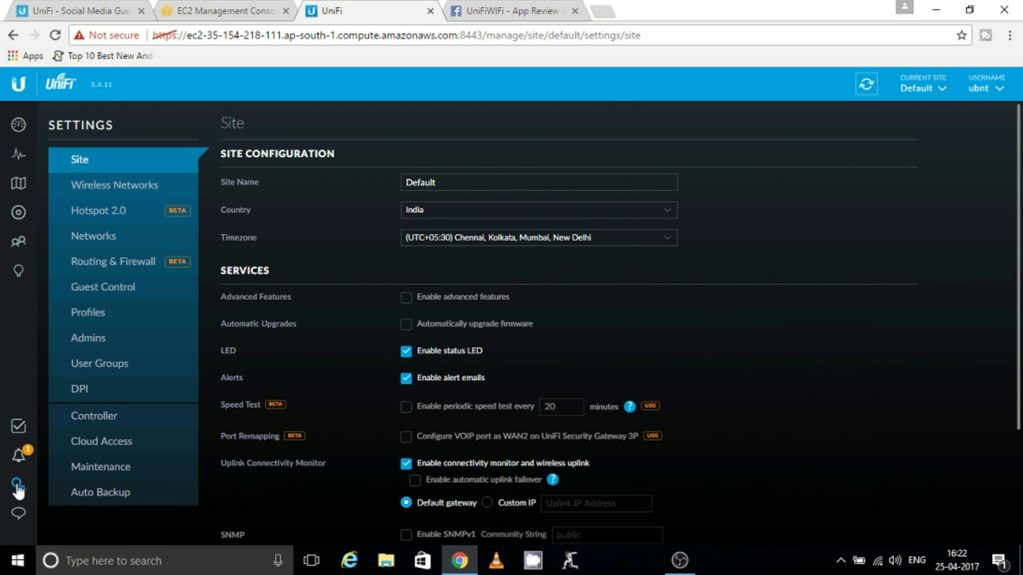
pyautogui.click(130, 187)
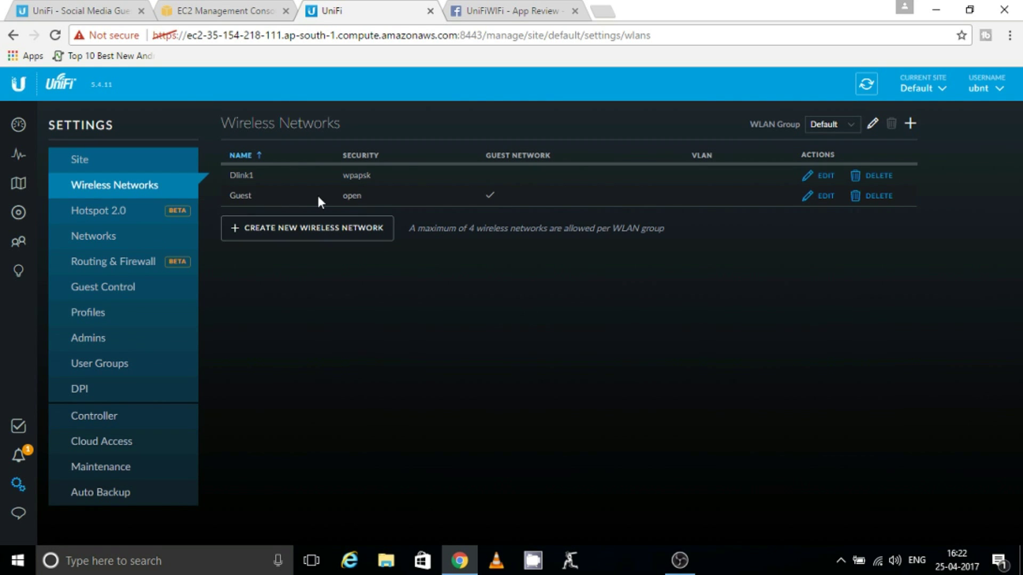
pyautogui.click(877, 196)
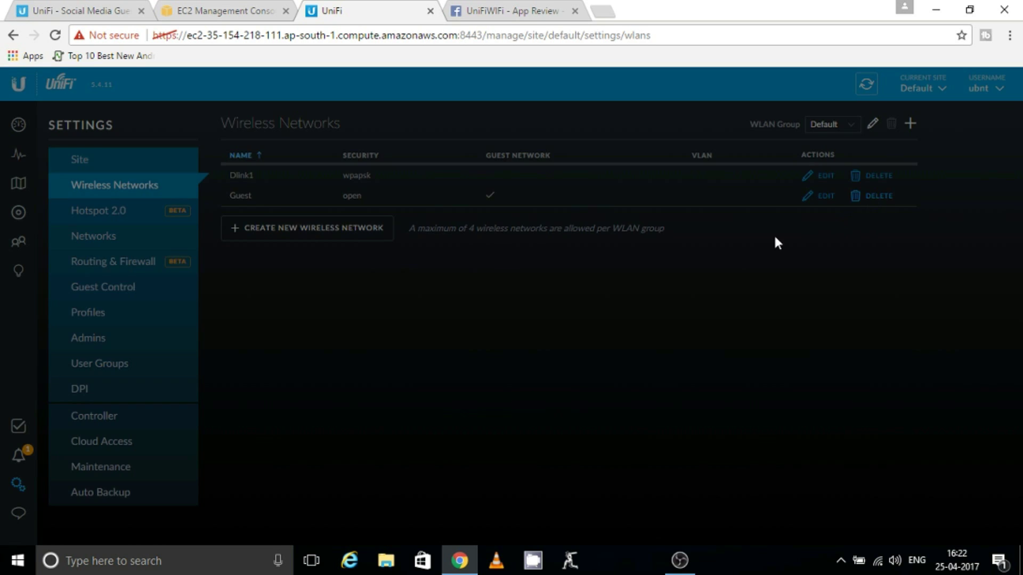
pyautogui.click(637, 342)
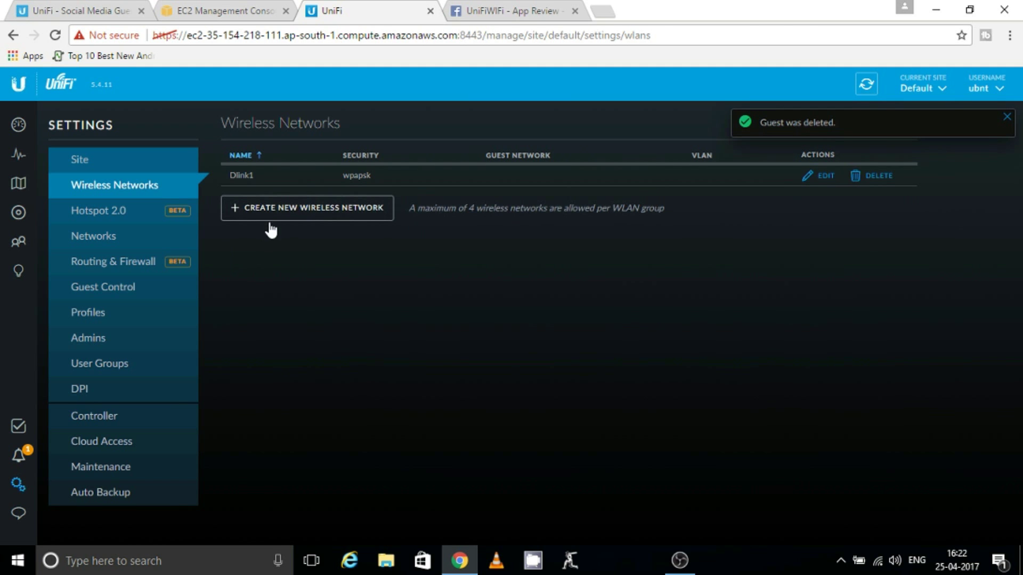
# - Create and save an open wireless network named GuestSSID with guest policies applied
pyautogui.click(361, 206)
pyautogui.click(440, 191)
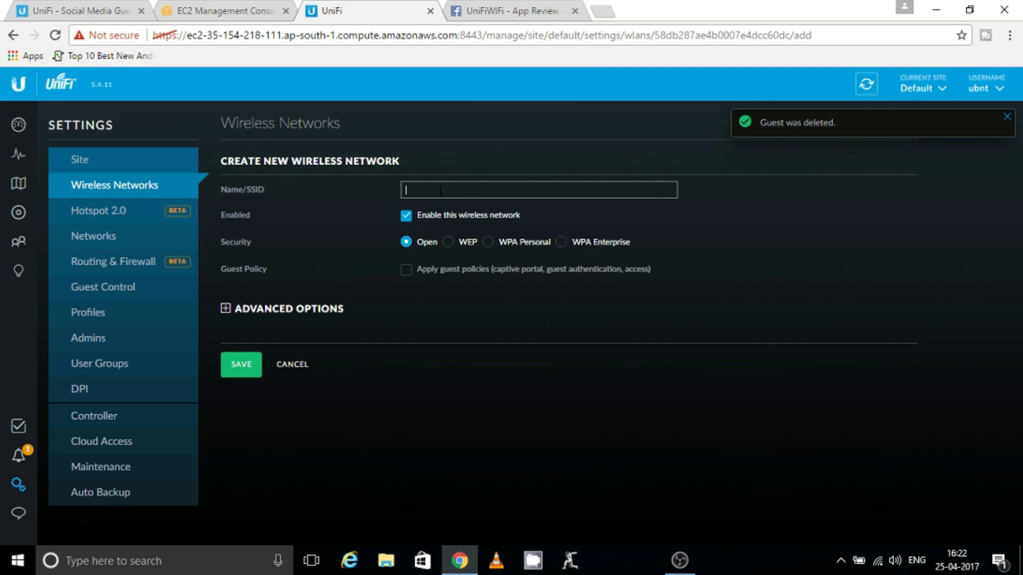
pyautogui.write('GuestSSID')
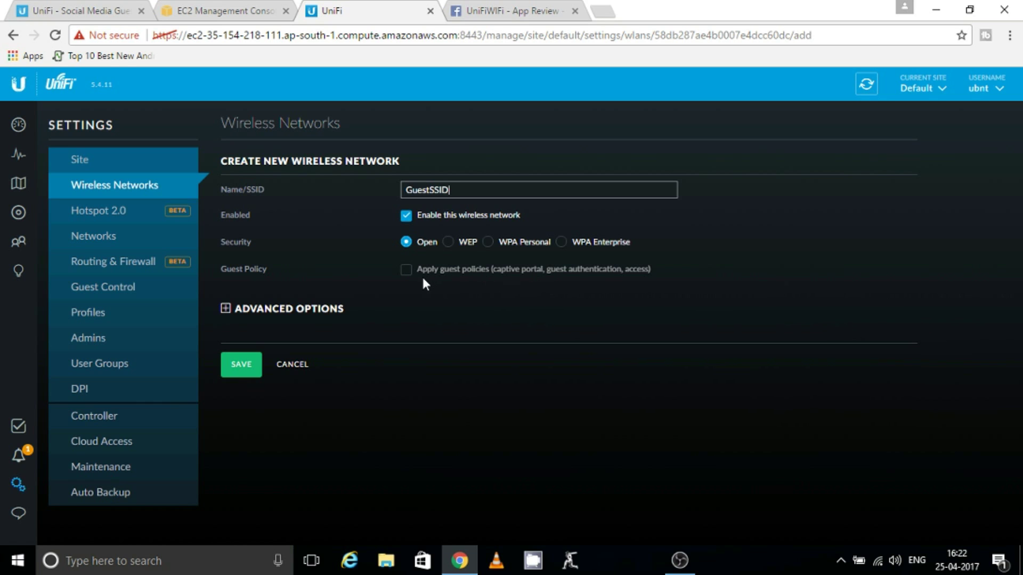
pyautogui.click(406, 270)
pyautogui.click(240, 366)
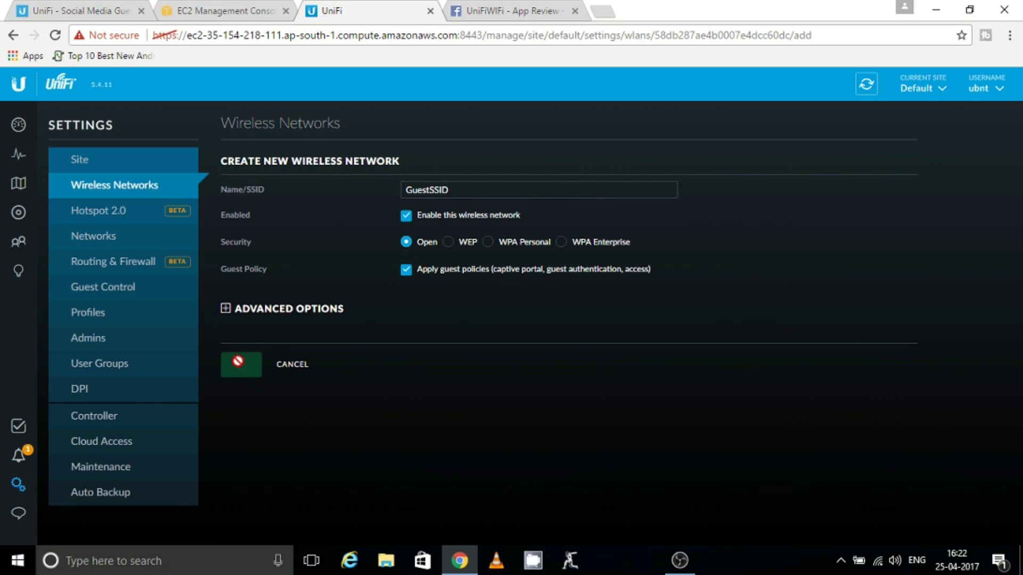
# - Open the controller's Guest Control settings and select Hotspot as the guest portal authentication
pyautogui.click(126, 290)
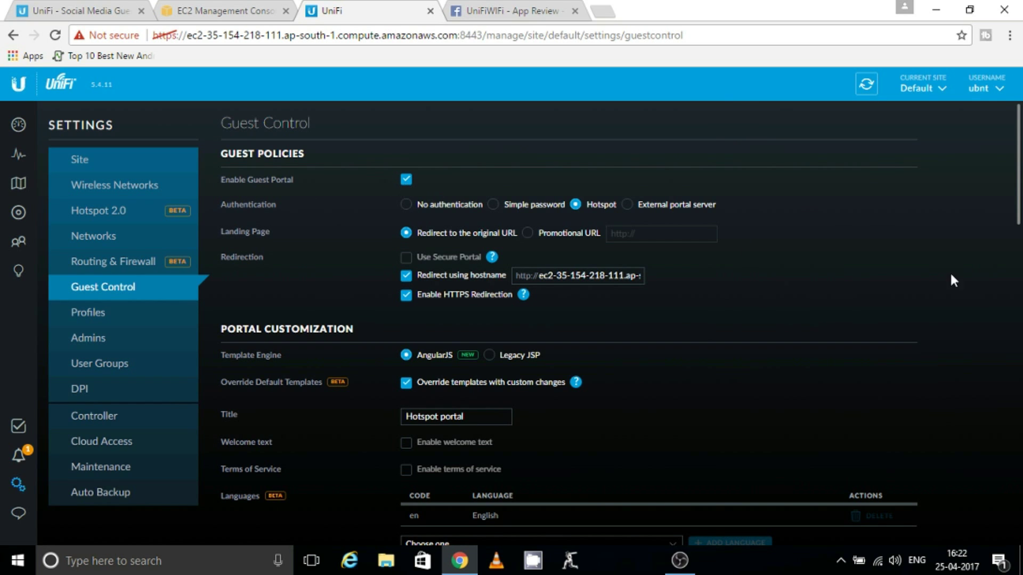
pyautogui.doubleClick(586, 206)
pyautogui.click(583, 208)
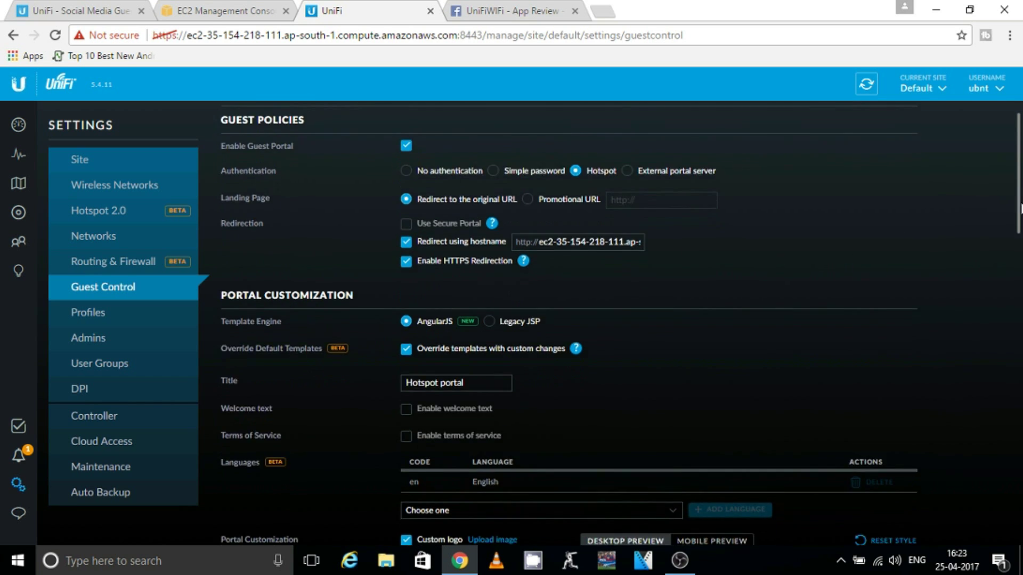
# - Set the redirect hostname to the EC2 instance's public DNS, ec2-35-154-218-111.ap-south-1.compute.amazonaws.com, copying it and checking it against the AWS console
pyautogui.scroll(-2, 467, 173)
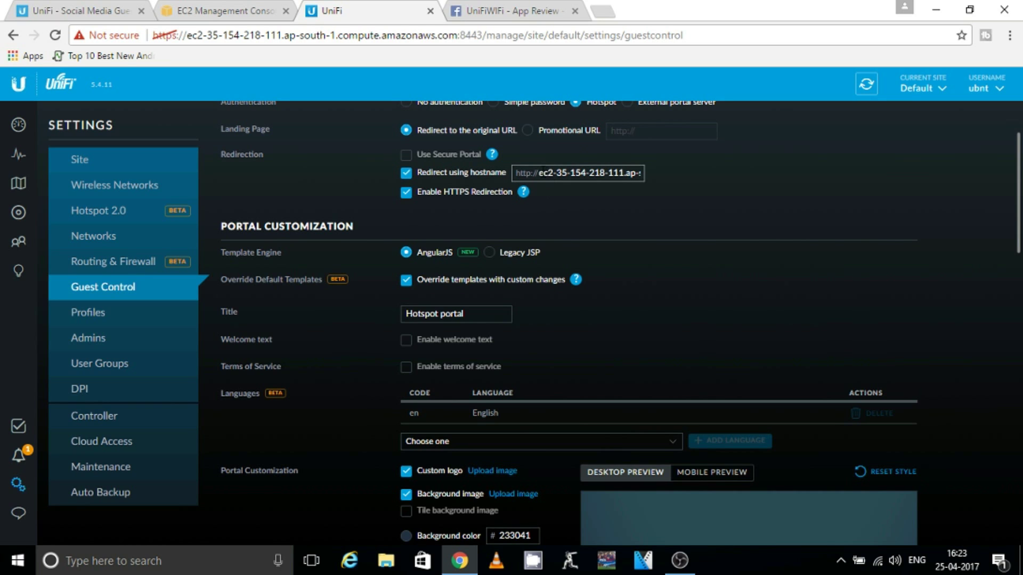
pyautogui.moveTo(540, 172); pyautogui.dragTo(644, 174)
pyautogui.hotkey('ctrl', 'c')
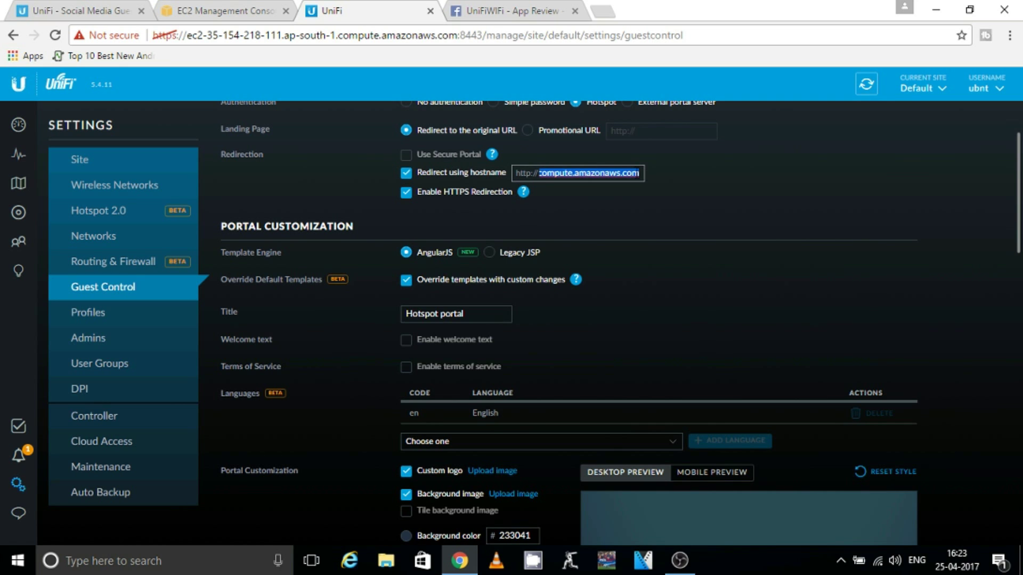
pyautogui.click(211, 17)
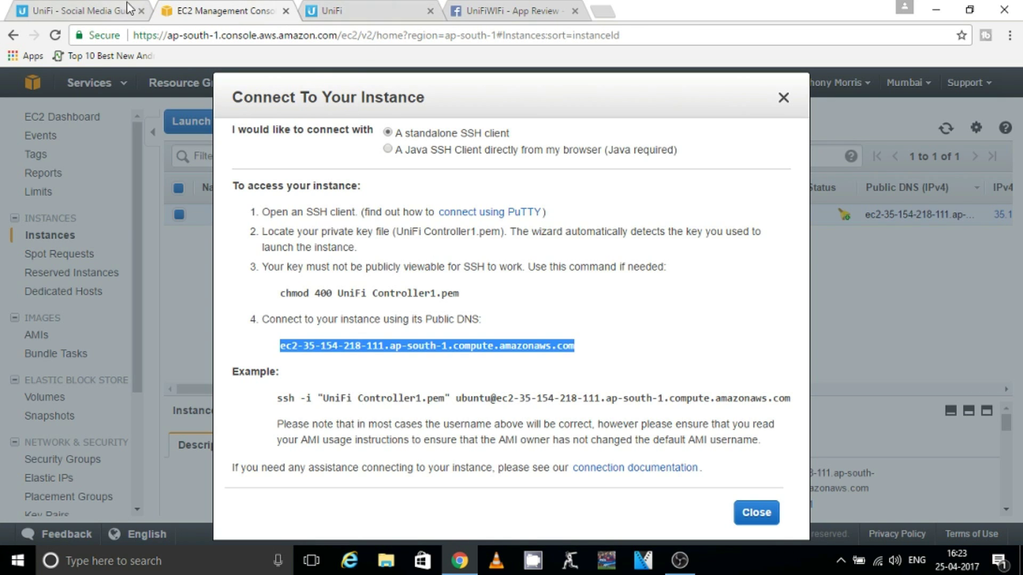
pyautogui.click(341, 11)
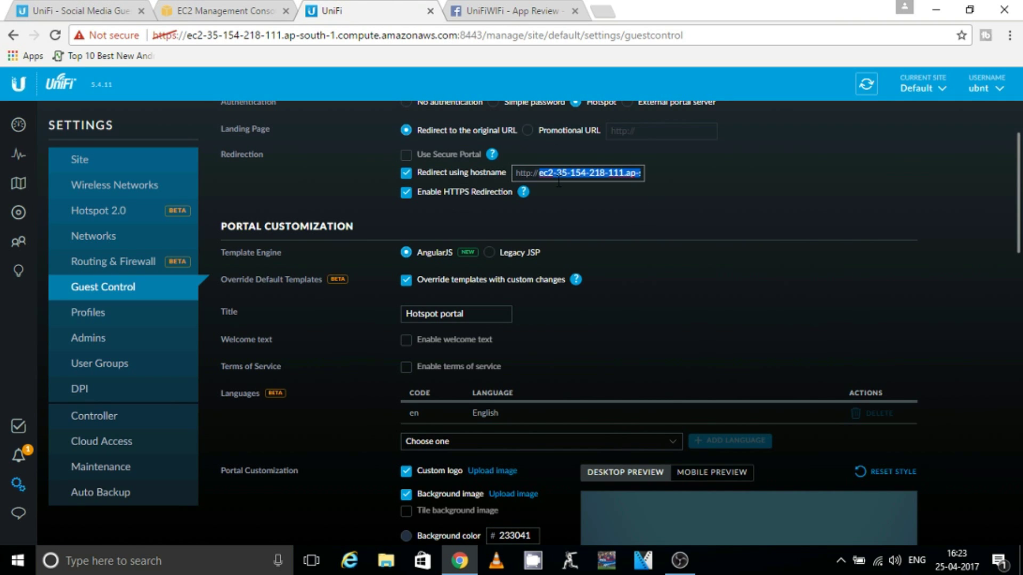
pyautogui.hotkey('ctrl', 'v')
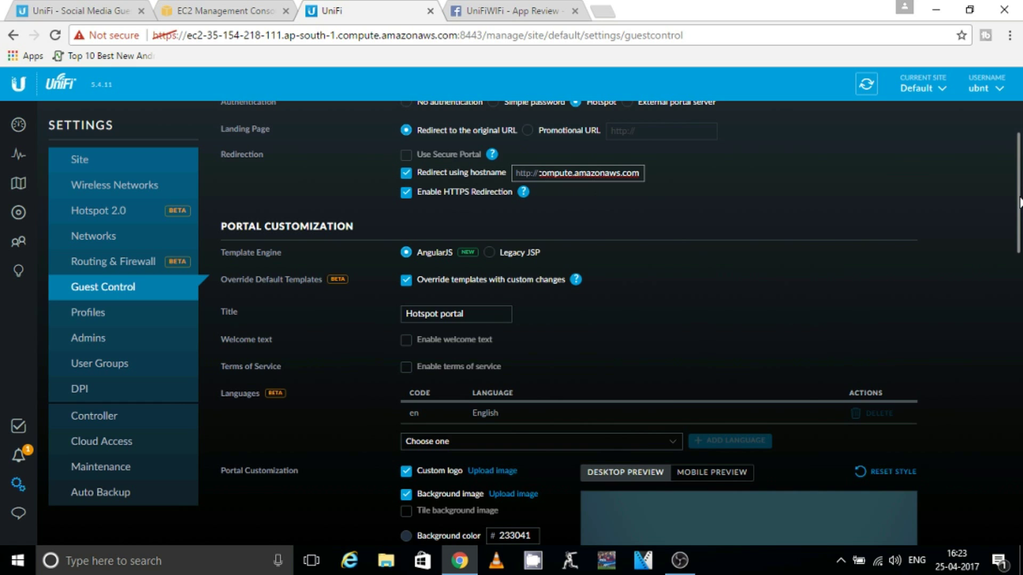
# - Review the portal title, logo and background options, and enable voucher-based authorization for the hotspot alongside Facebook
pyautogui.moveTo(1020, 197); pyautogui.dragTo(1019, 234)
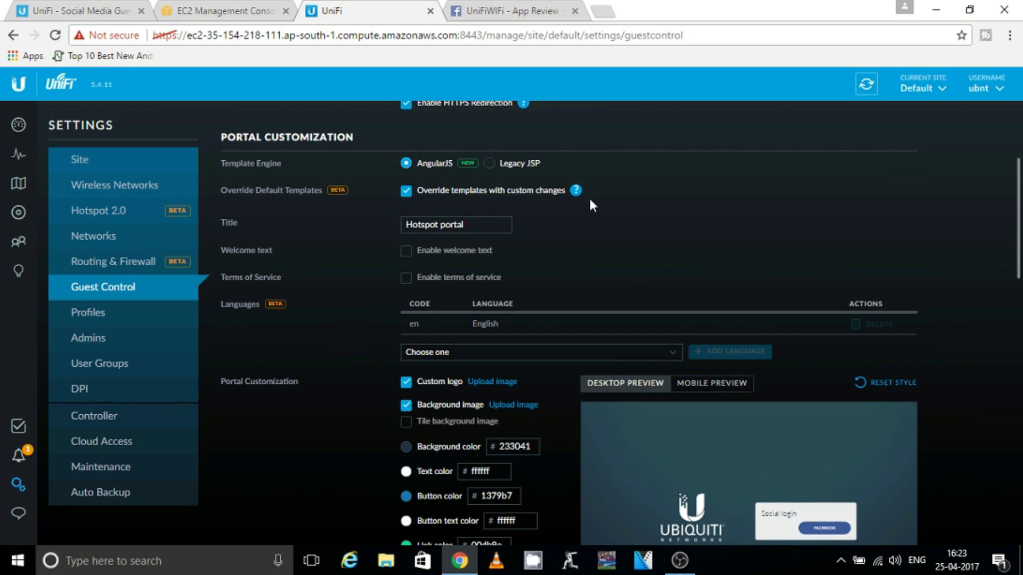
pyautogui.moveTo(468, 224); pyautogui.dragTo(407, 222)
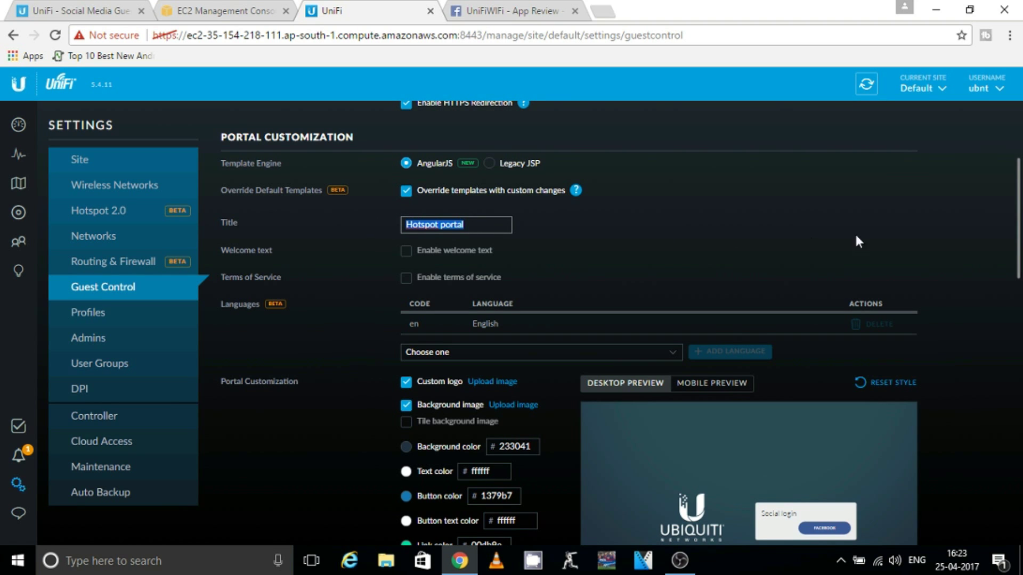
pyautogui.scroll(-1, 1020, 216)
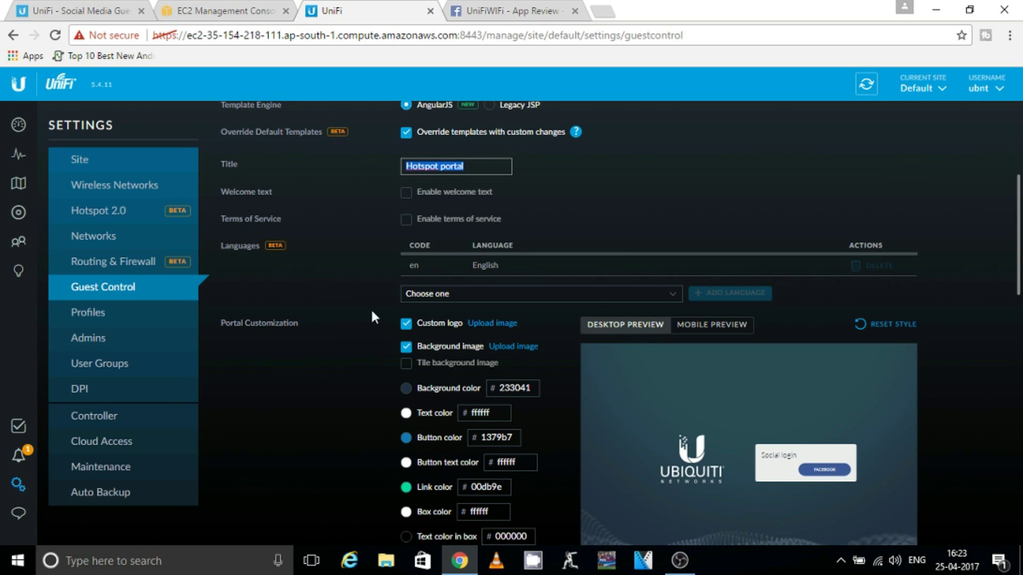
pyautogui.moveTo(371, 308); pyautogui.dragTo(514, 326)
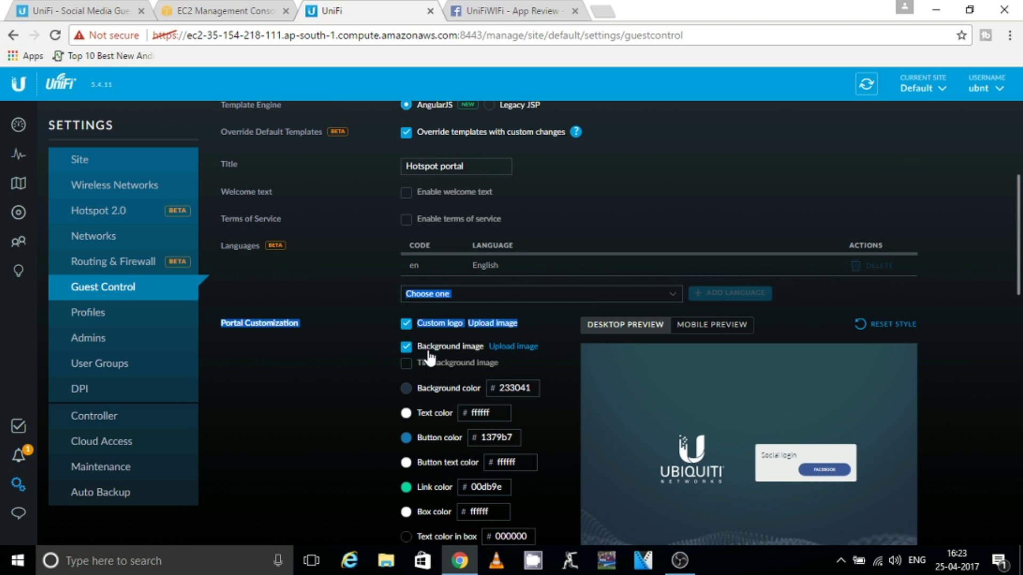
pyautogui.moveTo(1019, 245); pyautogui.dragTo(1021, 355)
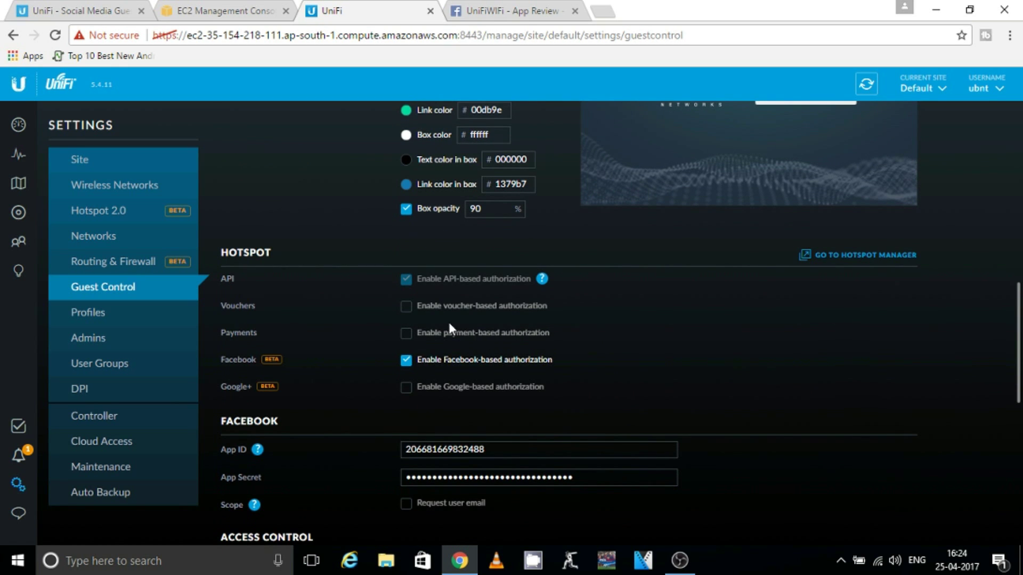
pyautogui.click(406, 308)
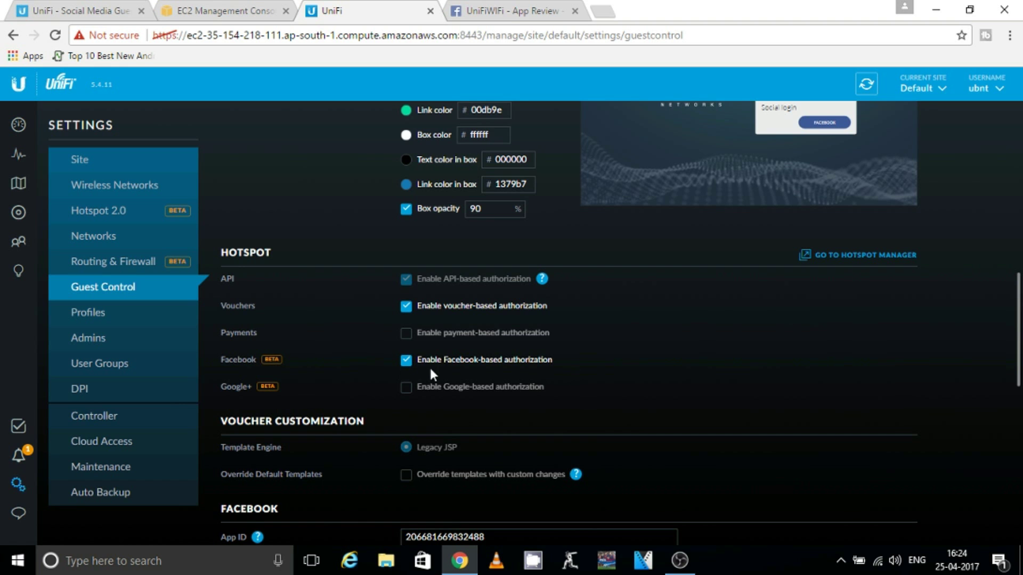
# - Copy the App ID from the UniFiWIFi dashboard on Facebook for Developers and replace the hotspot's Facebook App ID with it
pyautogui.moveTo(1018, 328); pyautogui.dragTo(1018, 413)
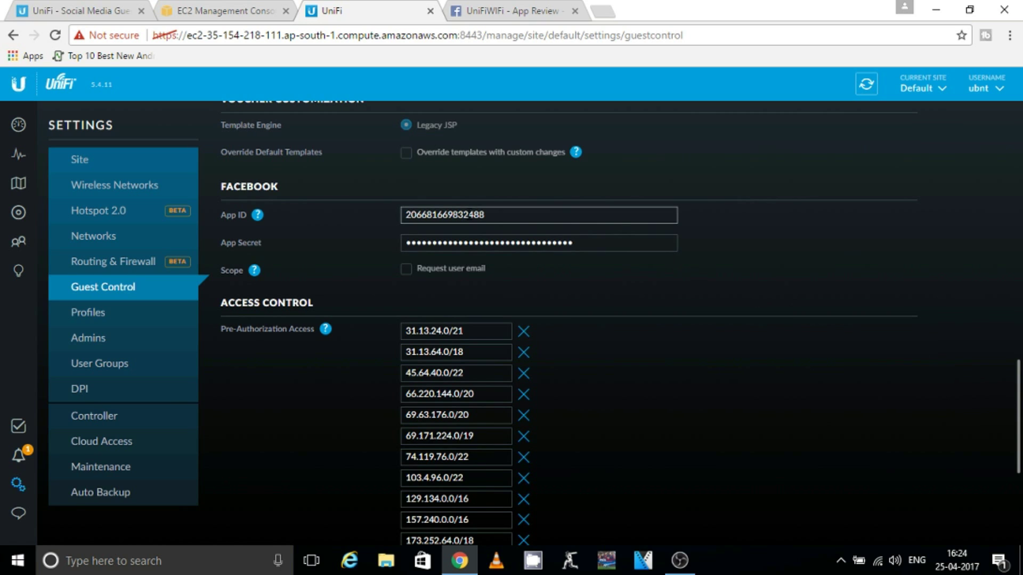
pyautogui.moveTo(506, 210); pyautogui.dragTo(403, 213)
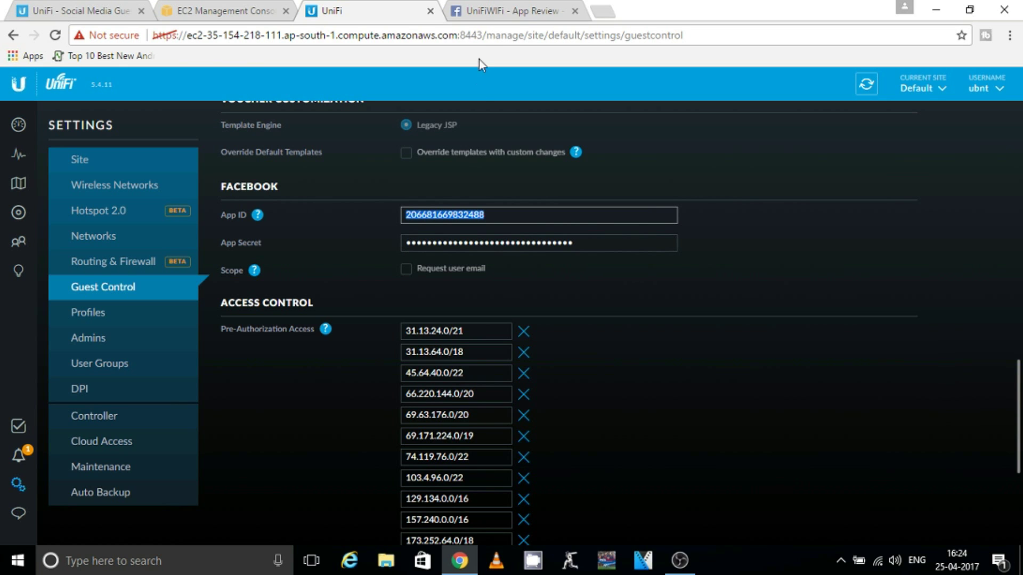
pyautogui.click(487, 15)
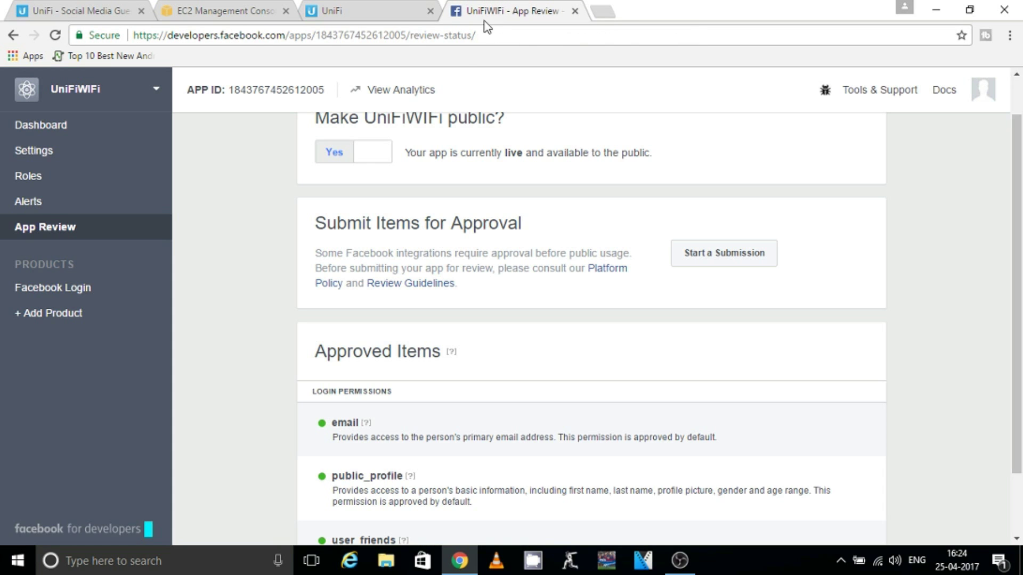
pyautogui.click(60, 131)
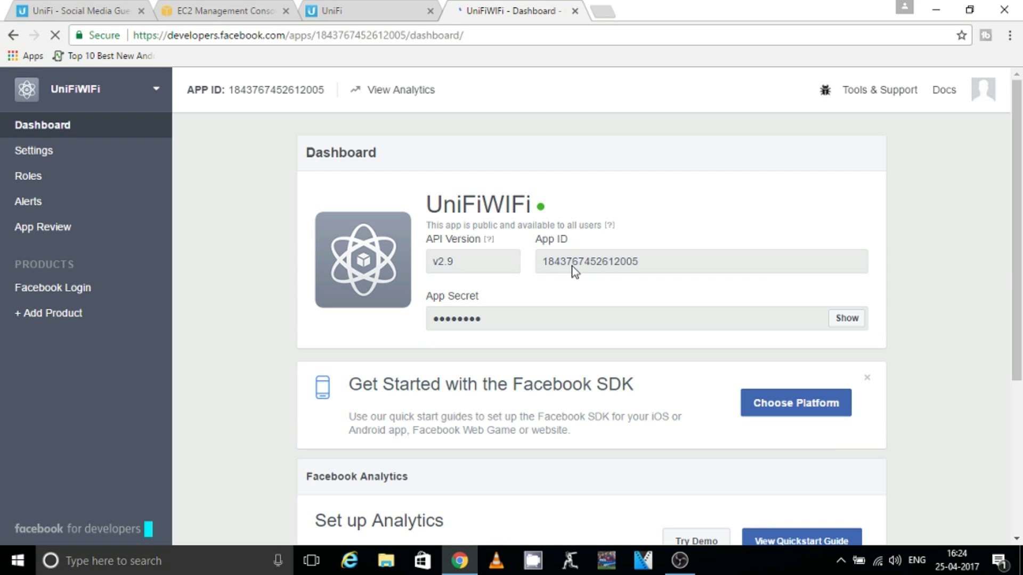
pyautogui.doubleClick(623, 262)
pyautogui.hotkey('ctrl', 'c')
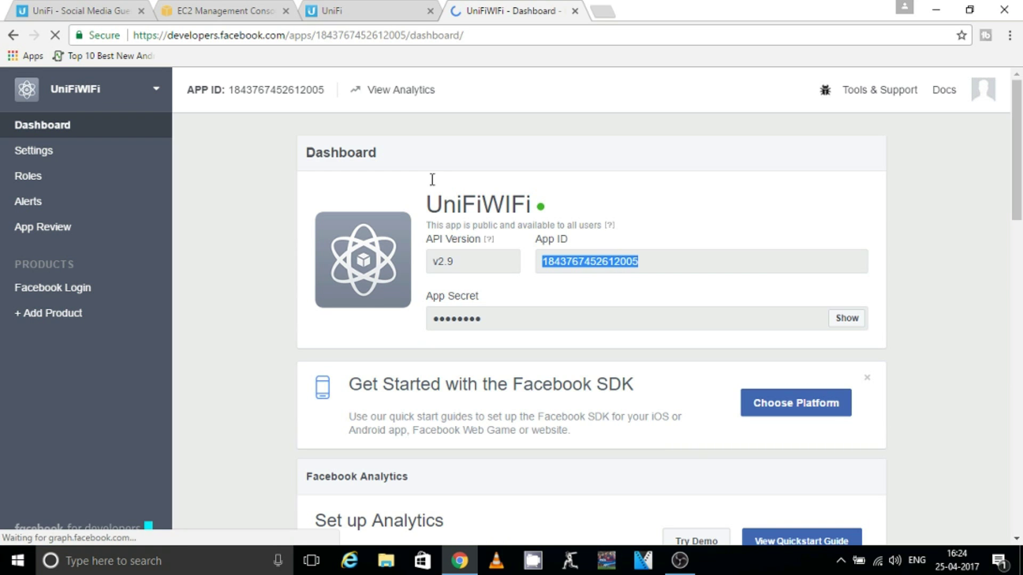
pyautogui.click(351, 16)
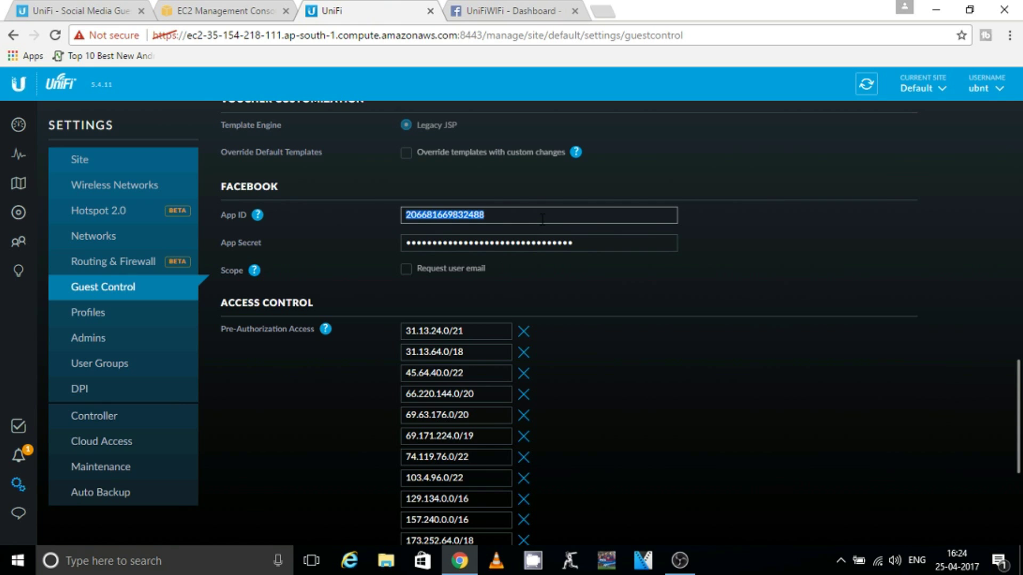
pyautogui.hotkey('ctrl', 'v')
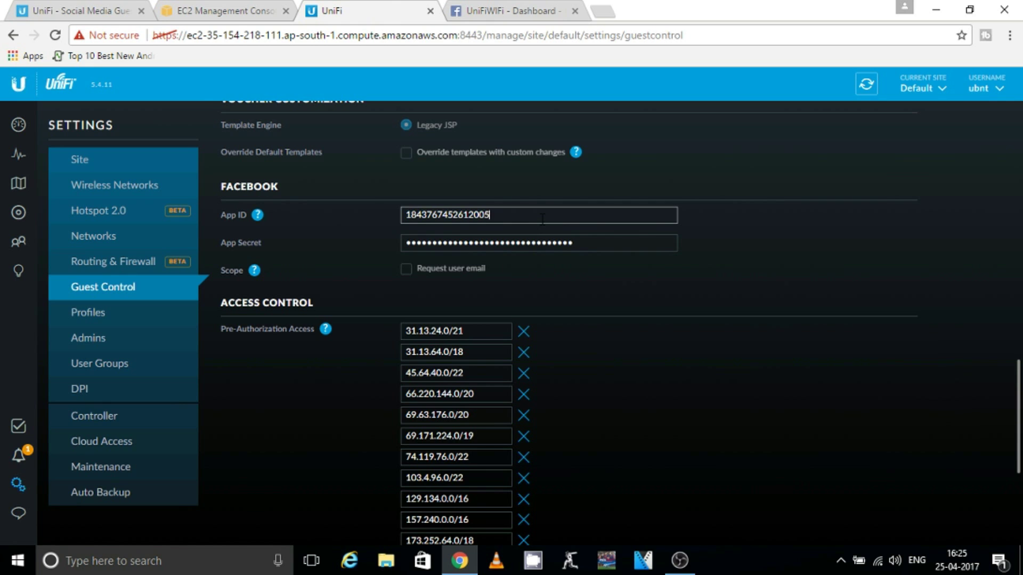
# - Reveal and copy the UniFiWIFi app's App Secret on Facebook for Developers, and replace the hotspot's Facebook App Secret with it
pyautogui.click(510, 11)
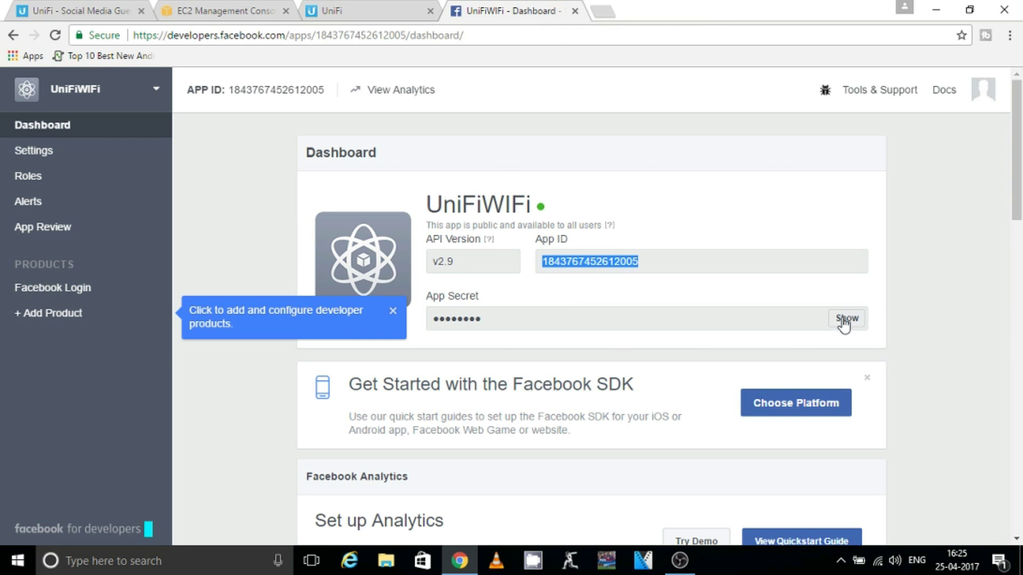
pyautogui.moveTo(427, 295); pyautogui.dragTo(504, 304)
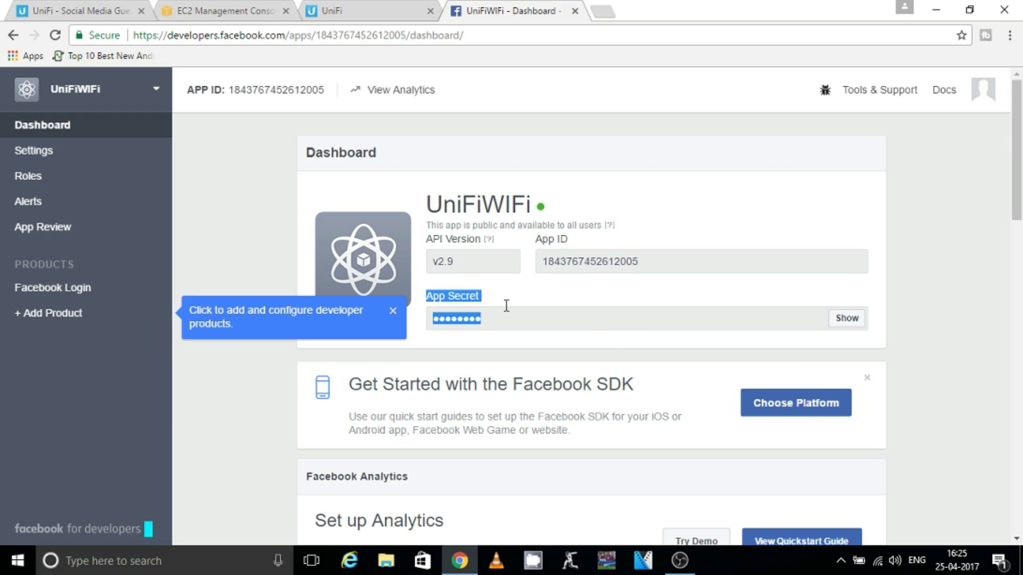
pyautogui.click(846, 319)
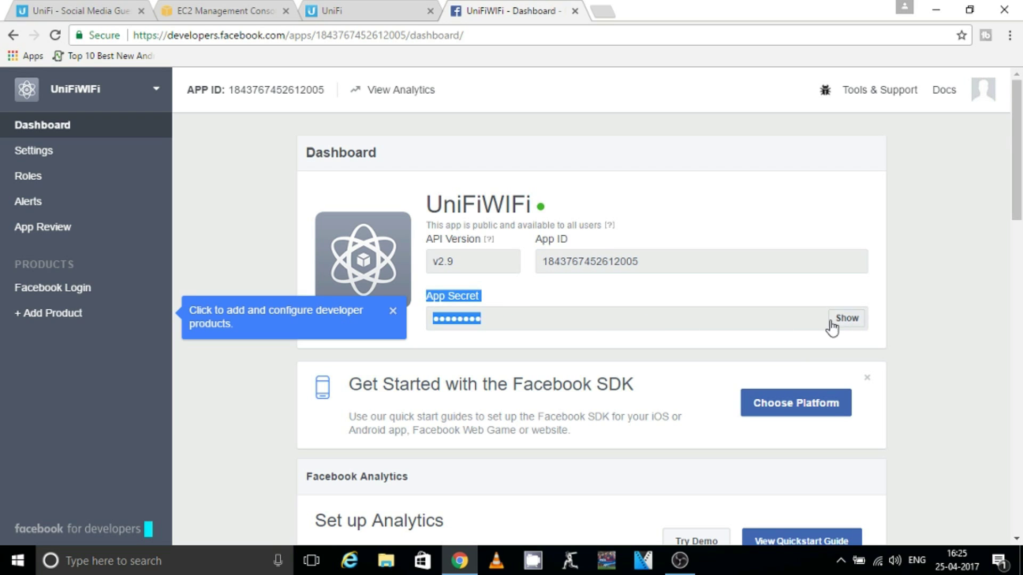
pyautogui.doubleClick(567, 320)
pyautogui.hotkey('ctrl', 'c')
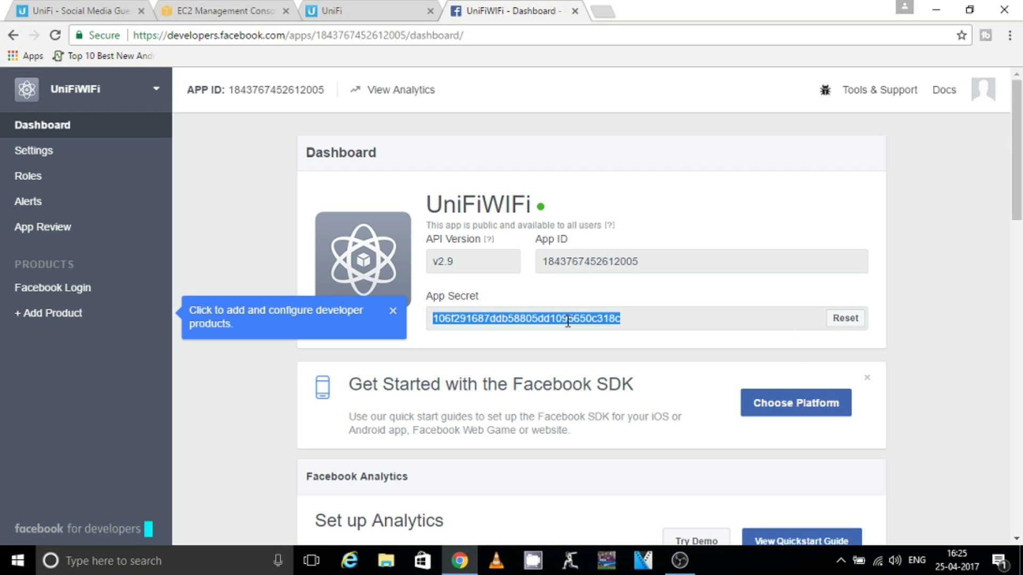
pyautogui.click(362, 16)
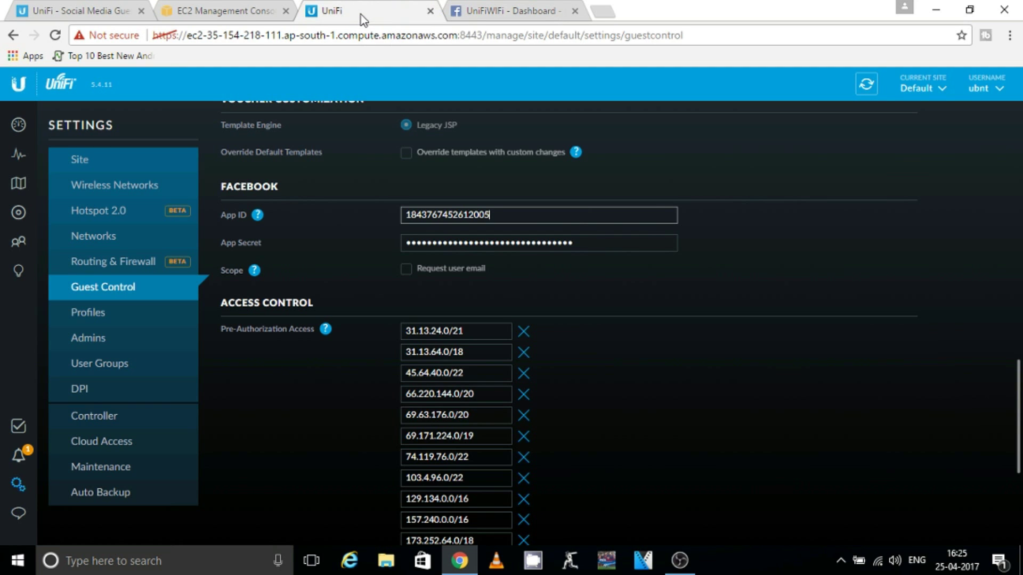
pyautogui.moveTo(610, 242); pyautogui.dragTo(296, 215)
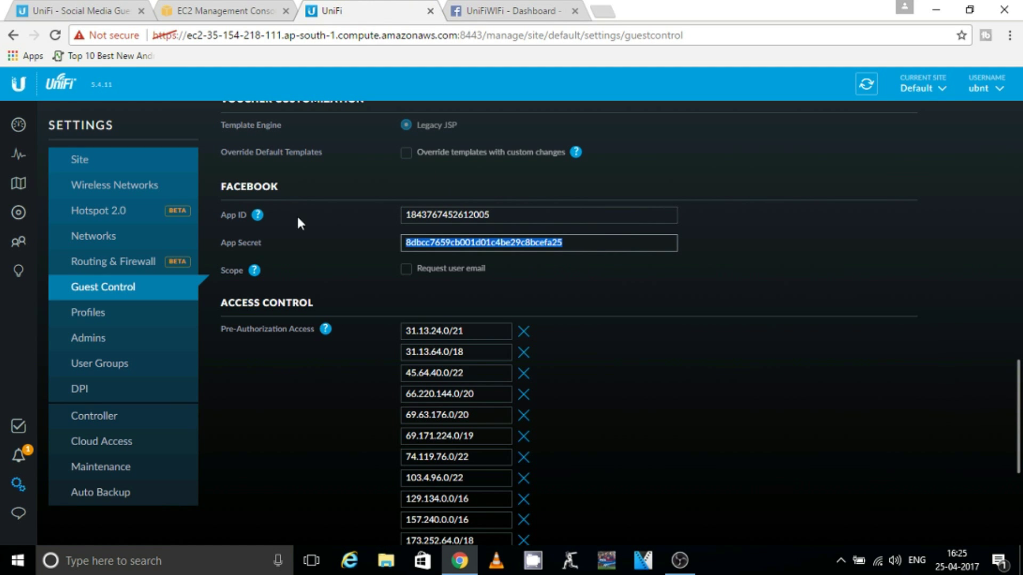
pyautogui.hotkey('ctrl', 'v')
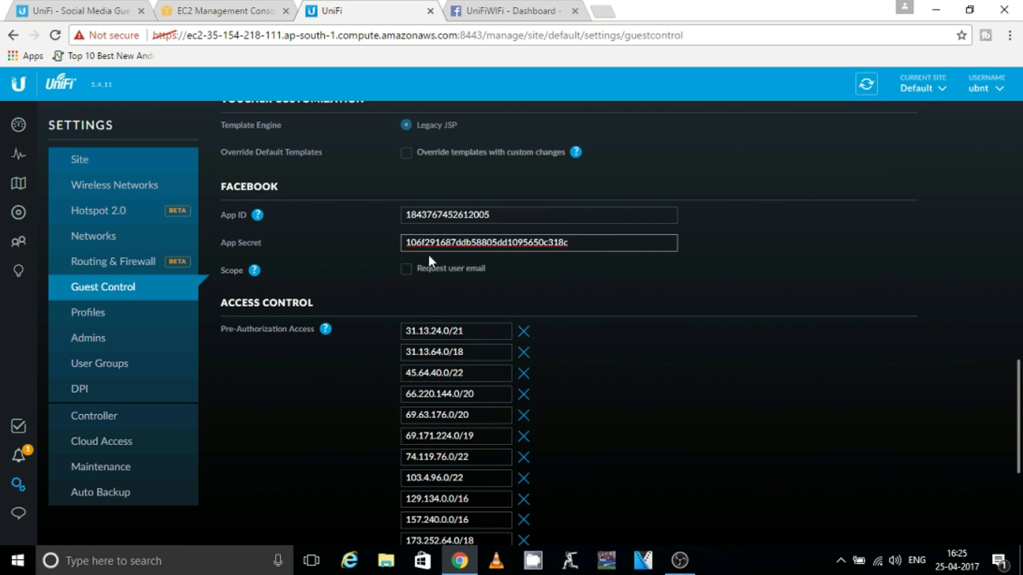
# - Examine the pre-authorization access subnets and post-authorization restrictions, and recheck the guest policies and portal preview in Guest Control
pyautogui.moveTo(1019, 384); pyautogui.dragTo(1020, 432)
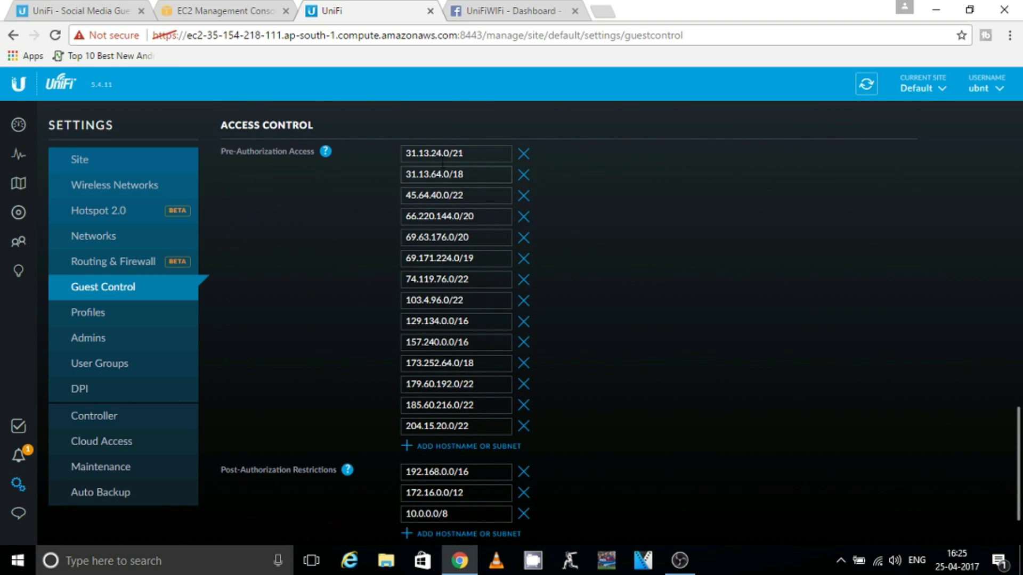
pyautogui.click(408, 154)
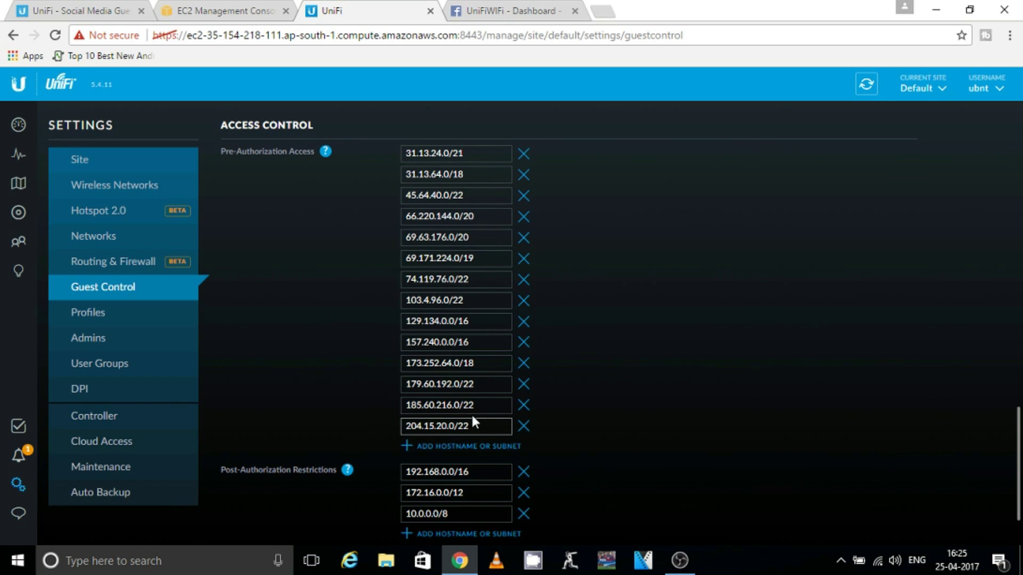
pyautogui.moveTo(222, 125); pyautogui.dragTo(331, 137)
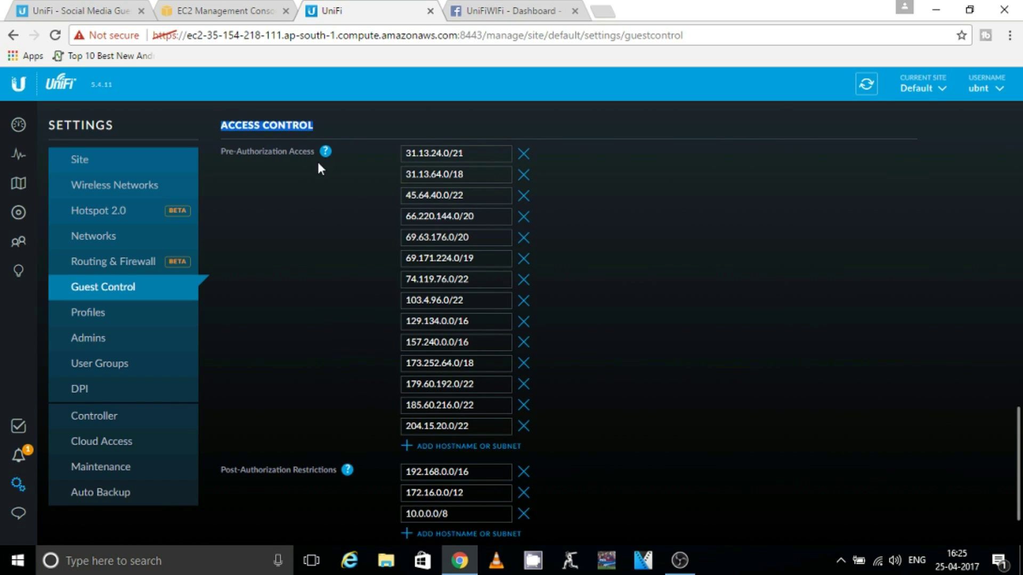
pyautogui.click(218, 152)
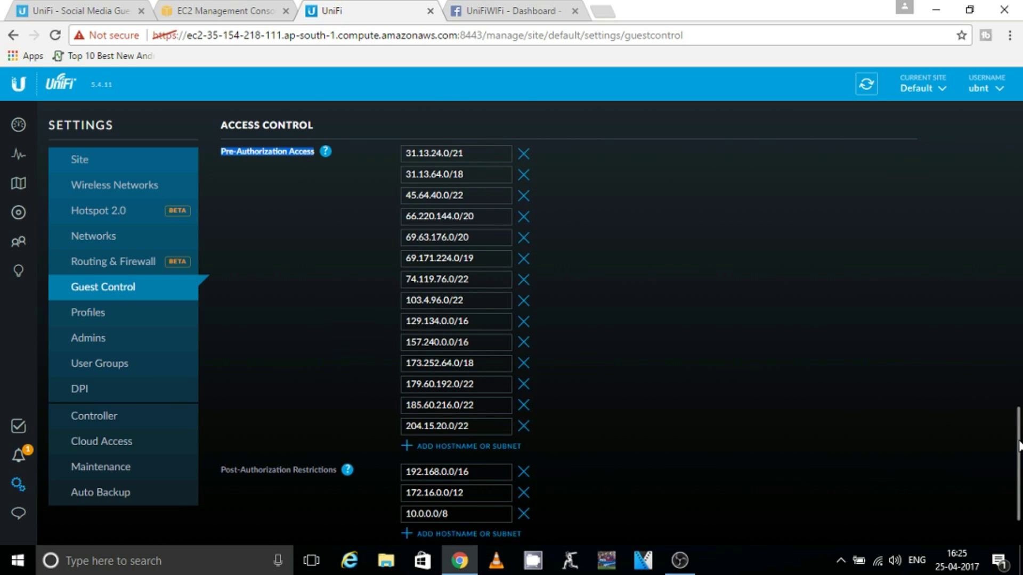
pyautogui.moveTo(1018, 445); pyautogui.dragTo(1020, 470)
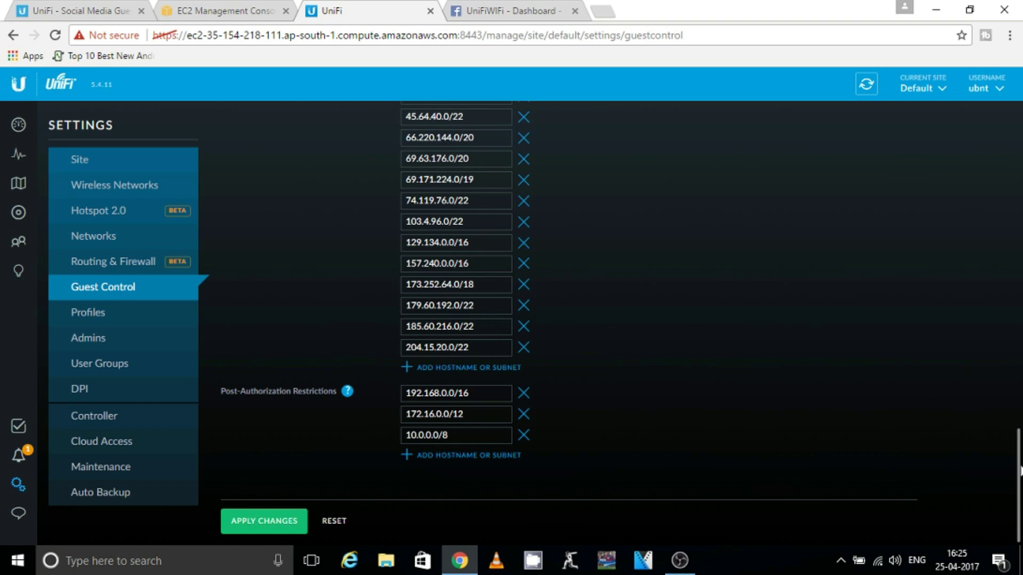
pyautogui.scroll(3, 1021, 470)
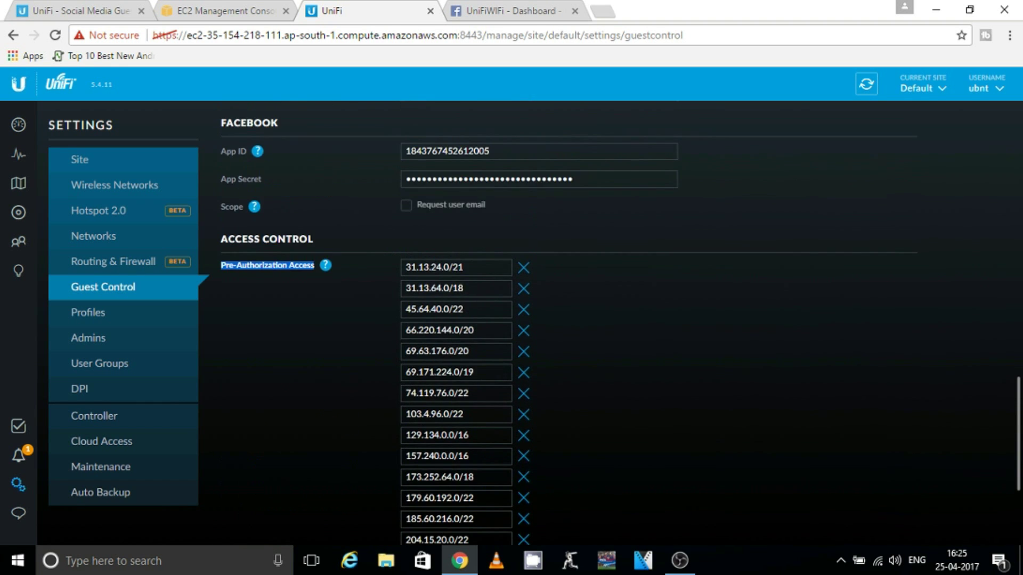
pyautogui.scroll(-3, 1020, 470)
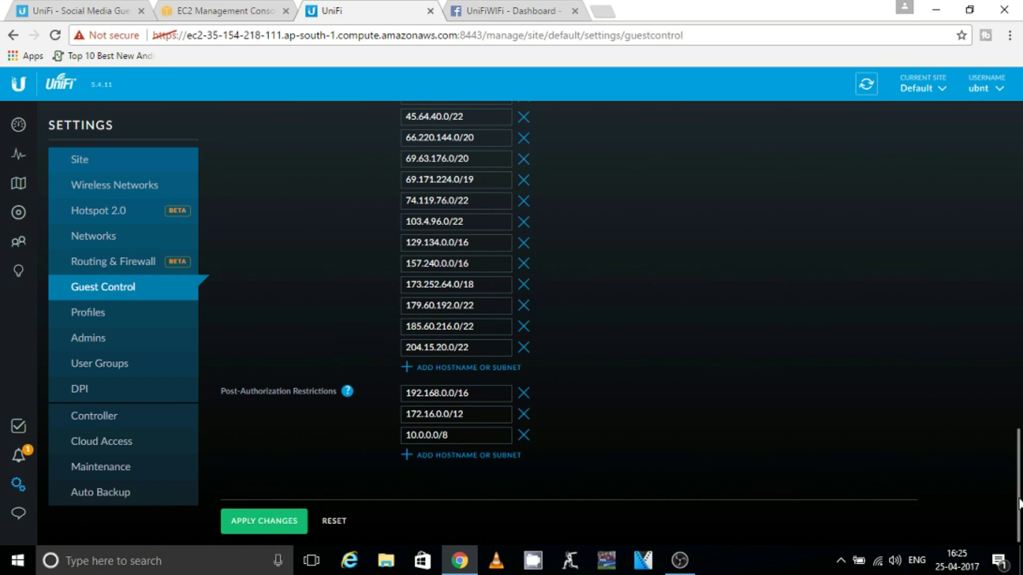
pyautogui.scroll(1, 1019, 498)
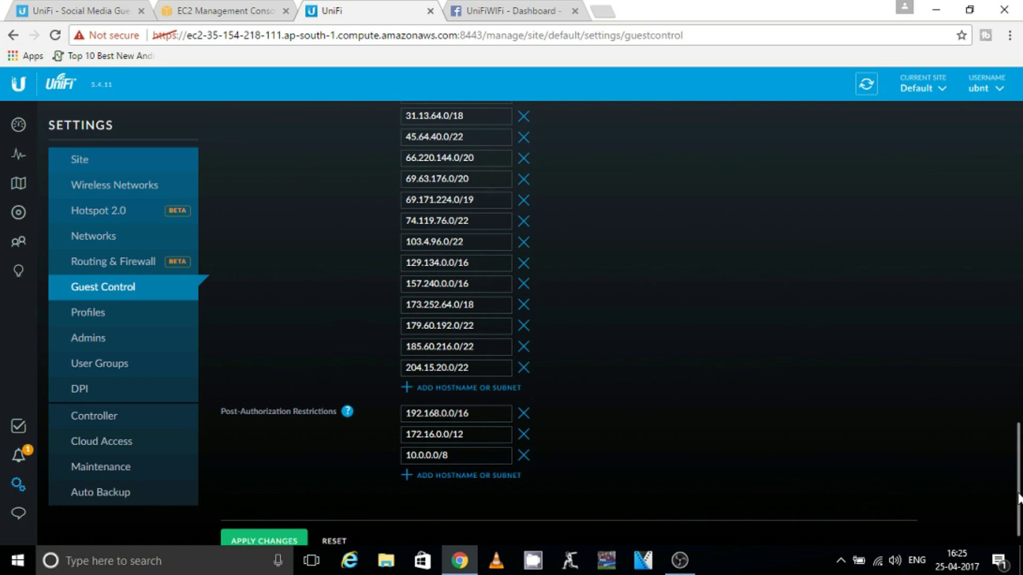
pyautogui.scroll(15, 1018, 498)
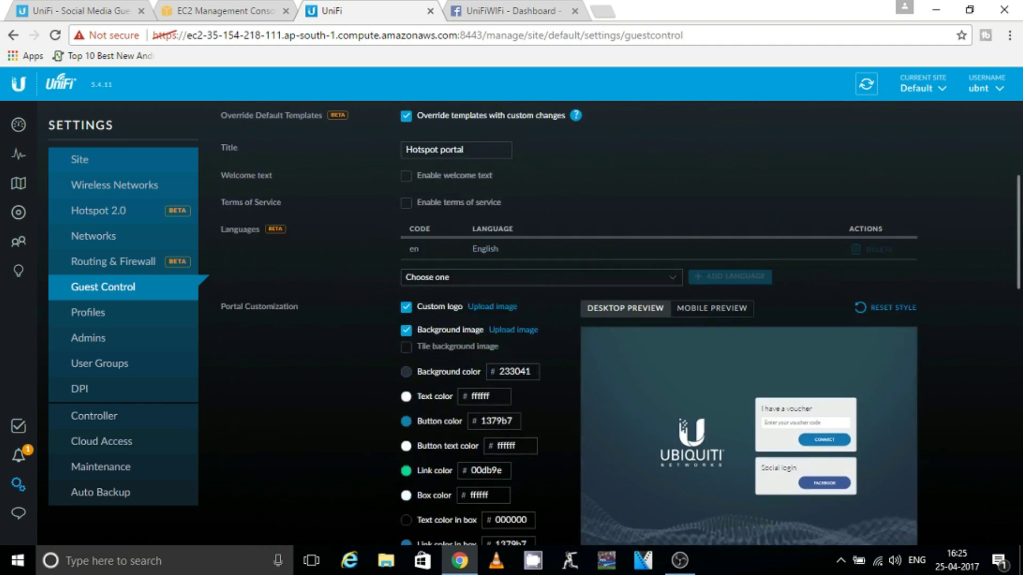
pyautogui.scroll(2, 567, 322)
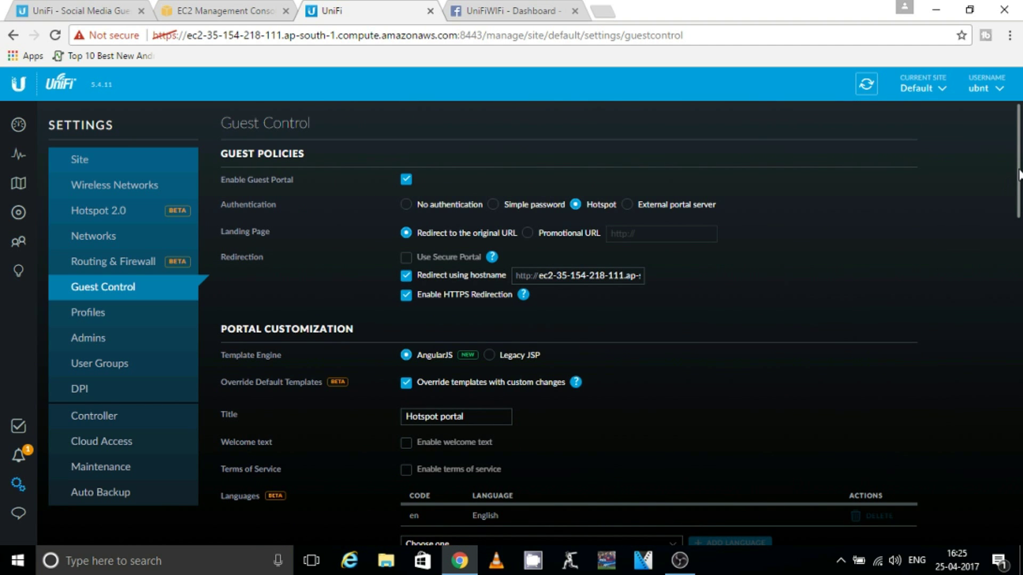
pyautogui.moveTo(1018, 173); pyautogui.dragTo(1018, 506)
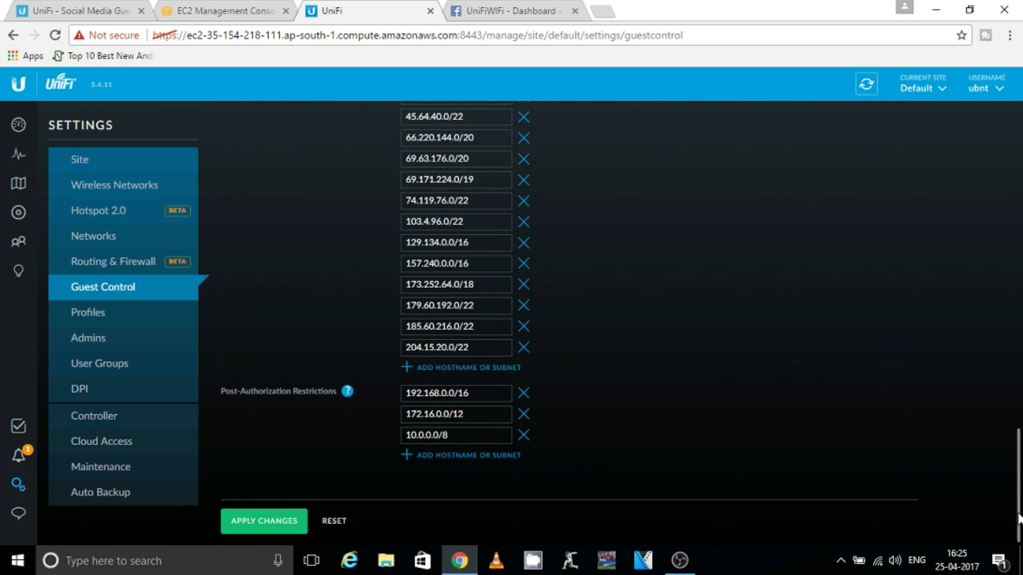